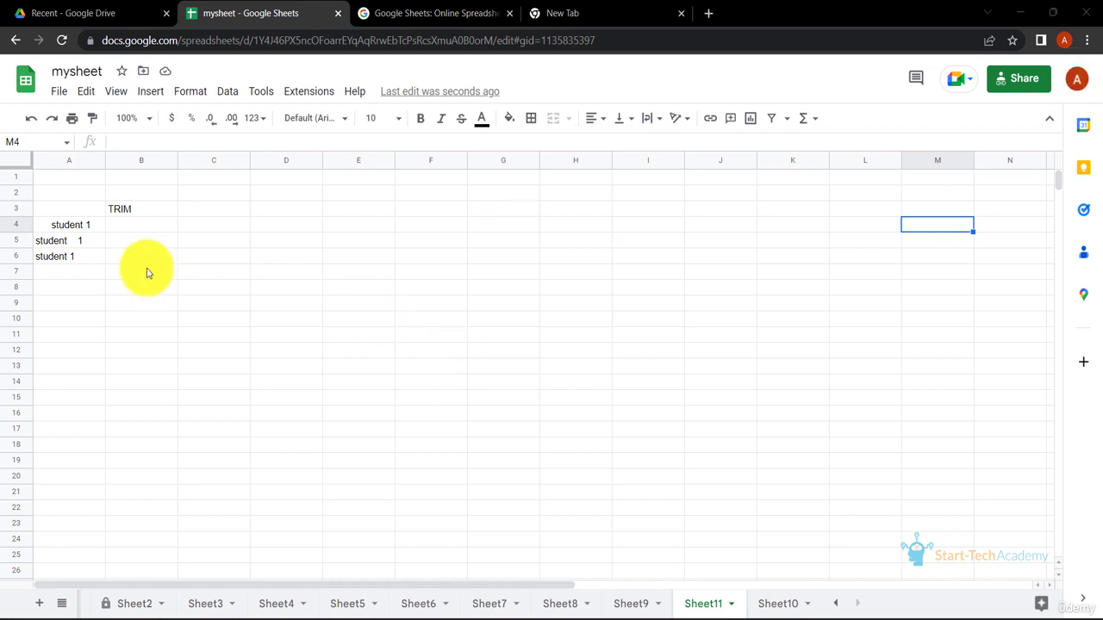
# Enter =TRIM(A4) in cell B4 to strip the extra spaces from the first text entry.
pyautogui.click(83, 226)
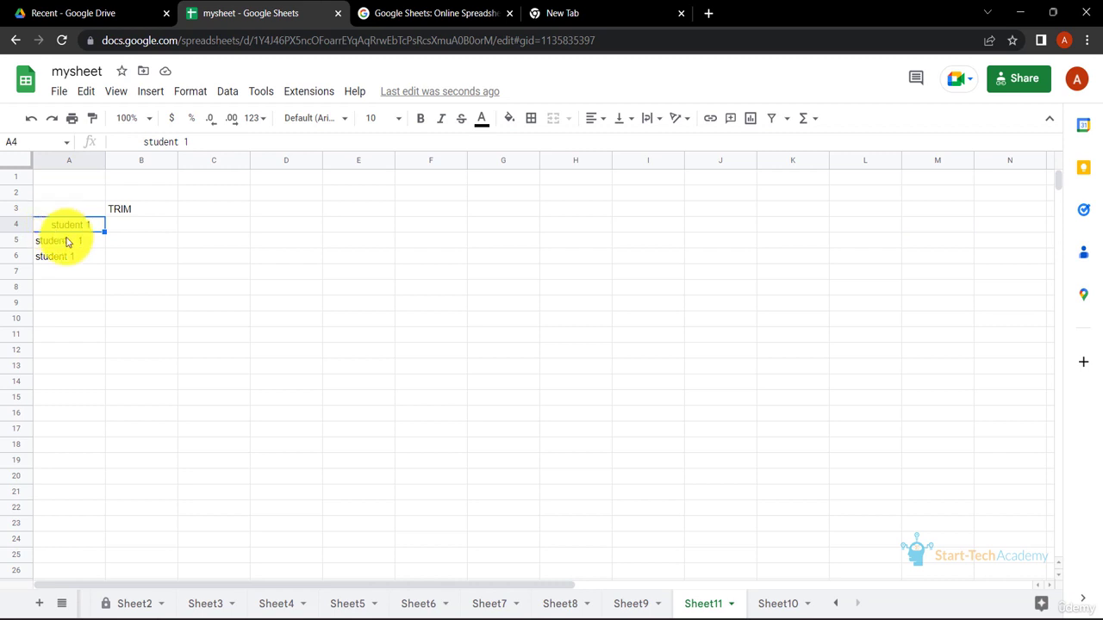
pyautogui.click(55, 243)
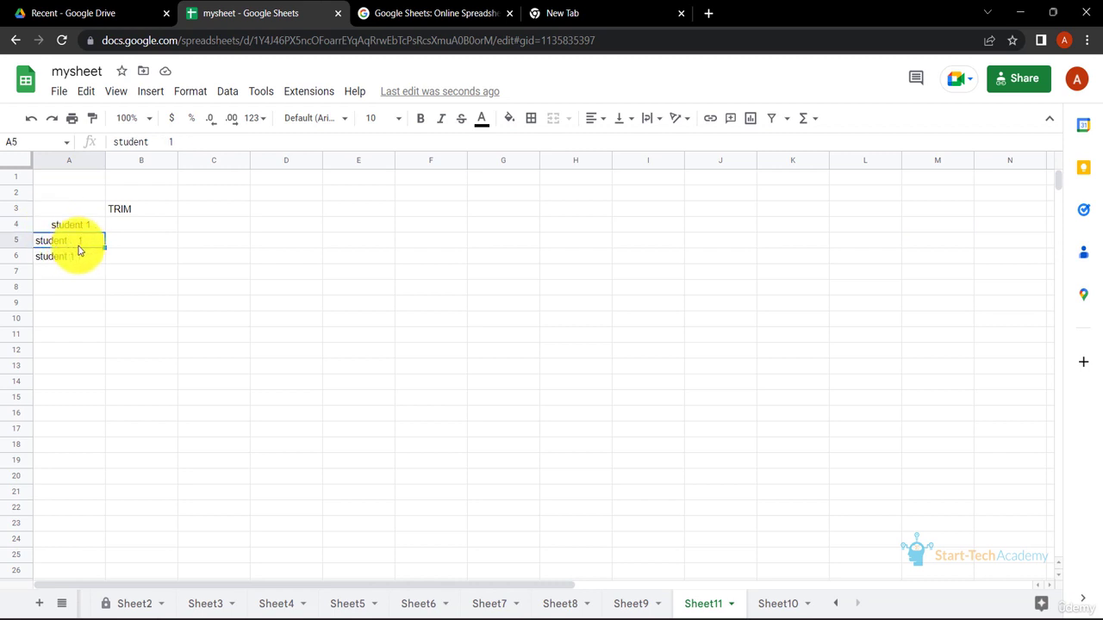
pyautogui.click(82, 264)
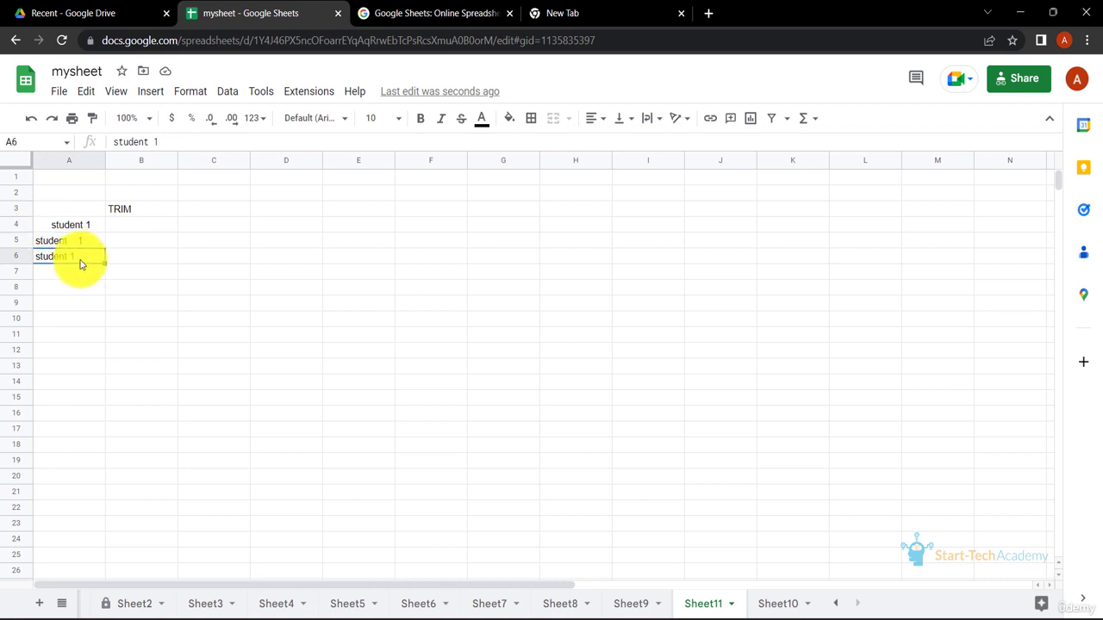
pyautogui.click(132, 226)
pyautogui.write('=')
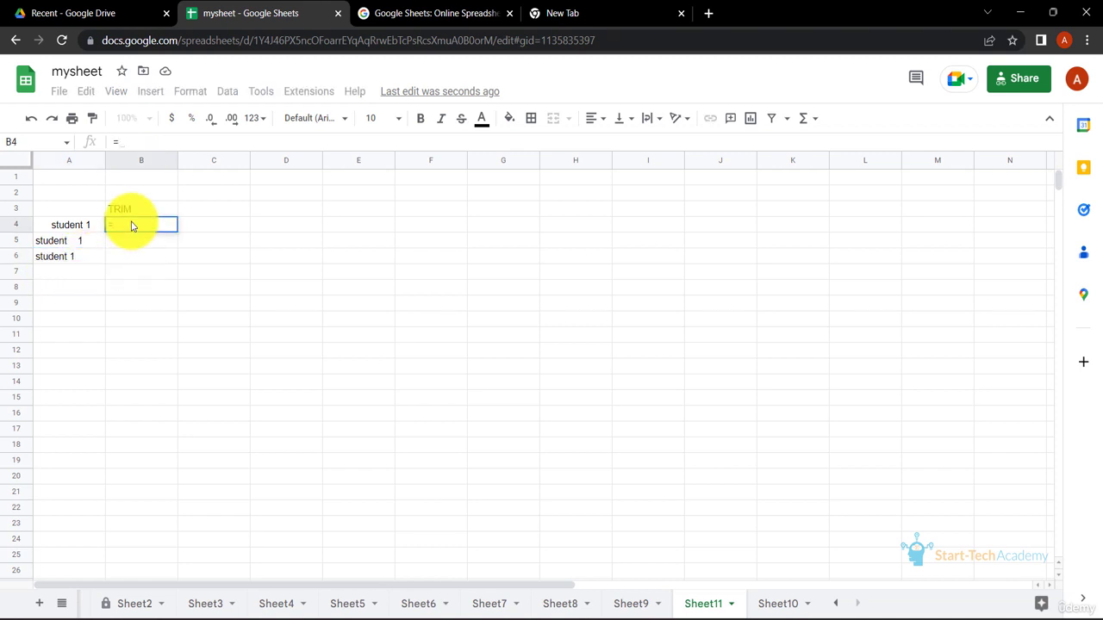
pyautogui.write('TRIM')
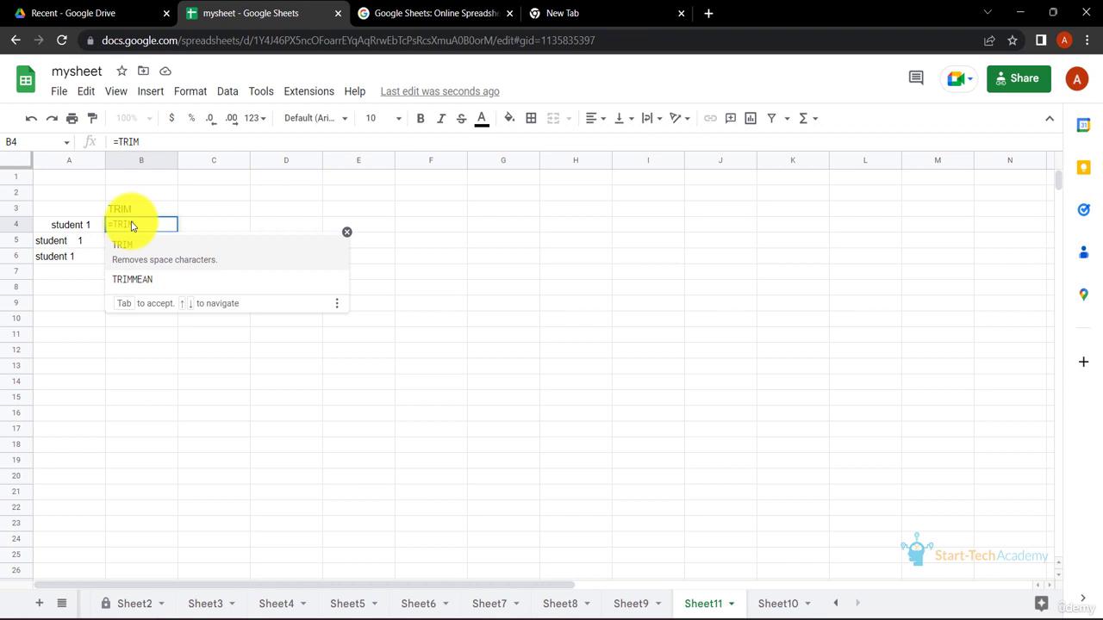
pyautogui.click(182, 246)
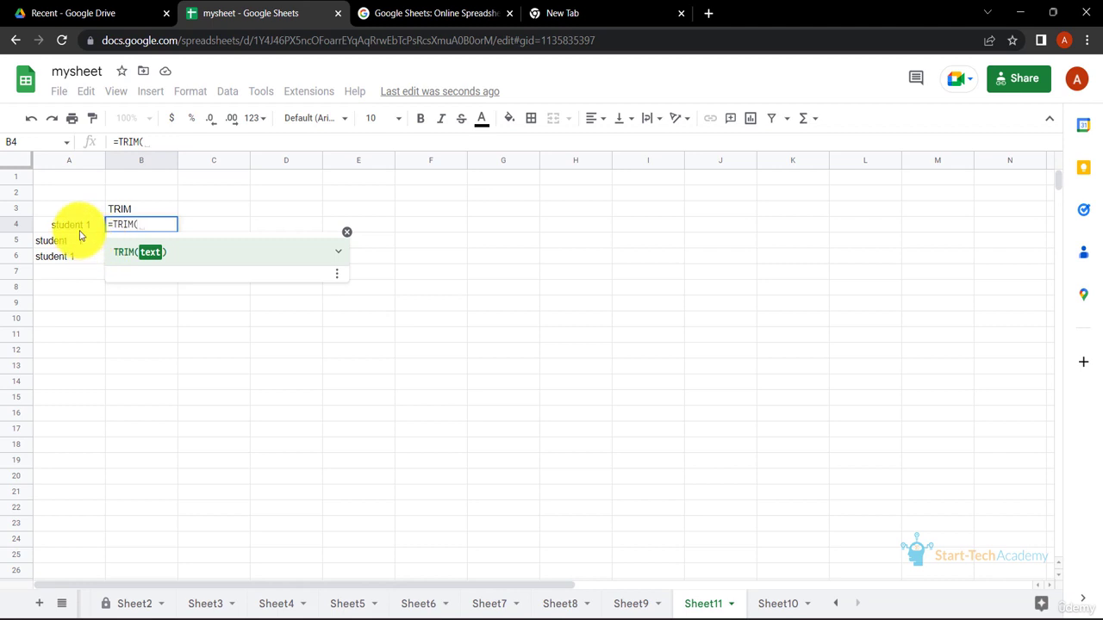
pyautogui.click(85, 229)
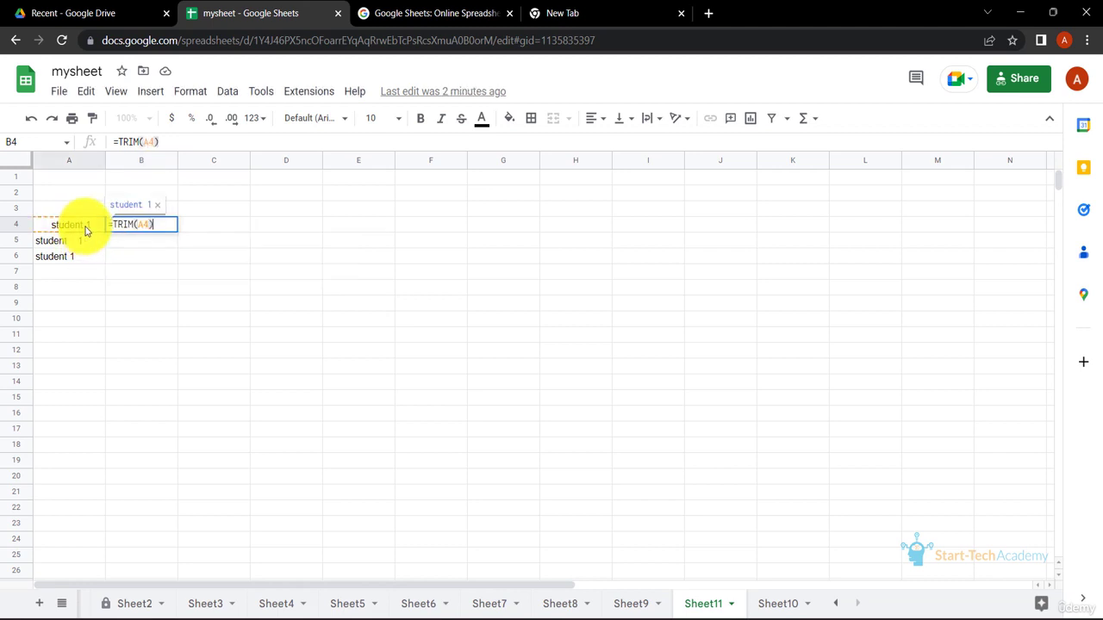
pyautogui.press('Return')
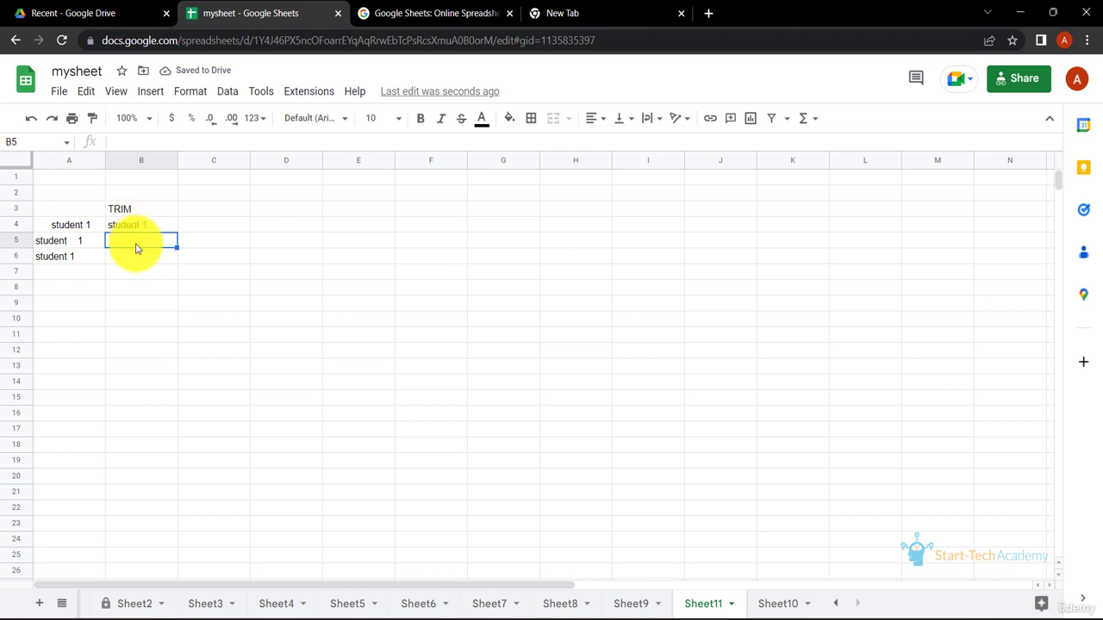
# Enter =TRIM(A5) in cell B5 and fill the formula down to B6.
pyautogui.write('=TRIM(')
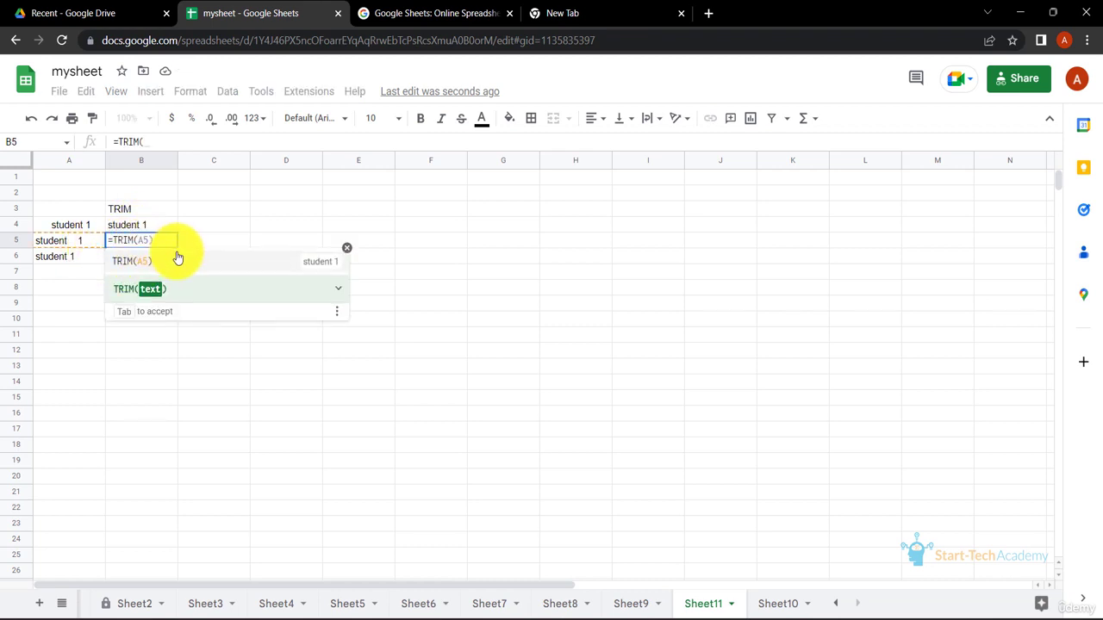
pyautogui.click(177, 257)
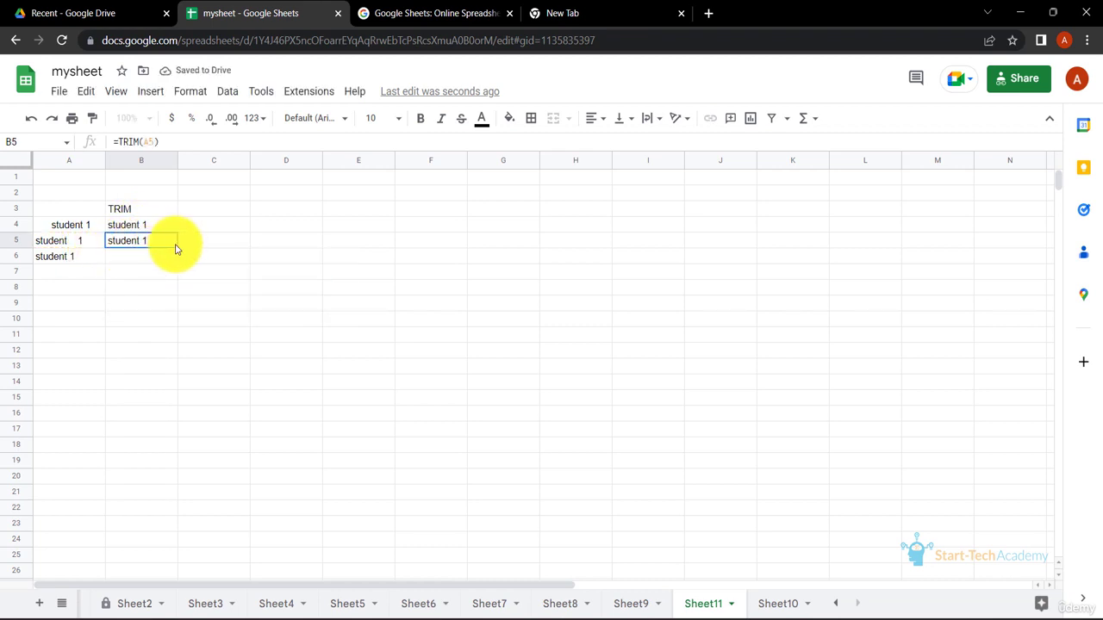
pyautogui.doubleClick(178, 248)
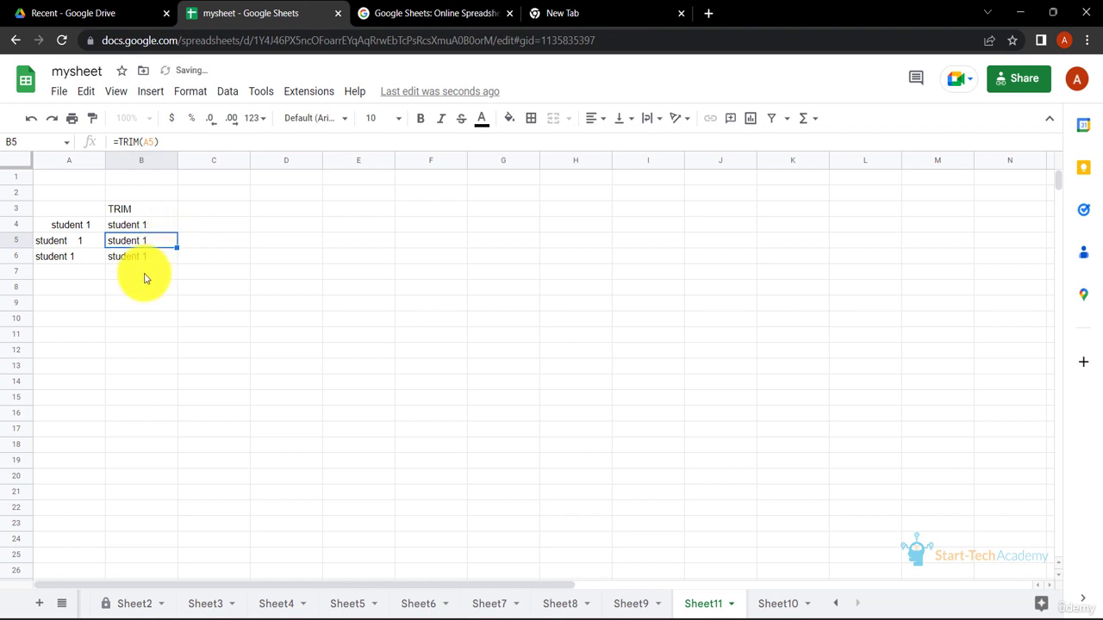
pyautogui.click(145, 278)
pyautogui.doubleClick(153, 258)
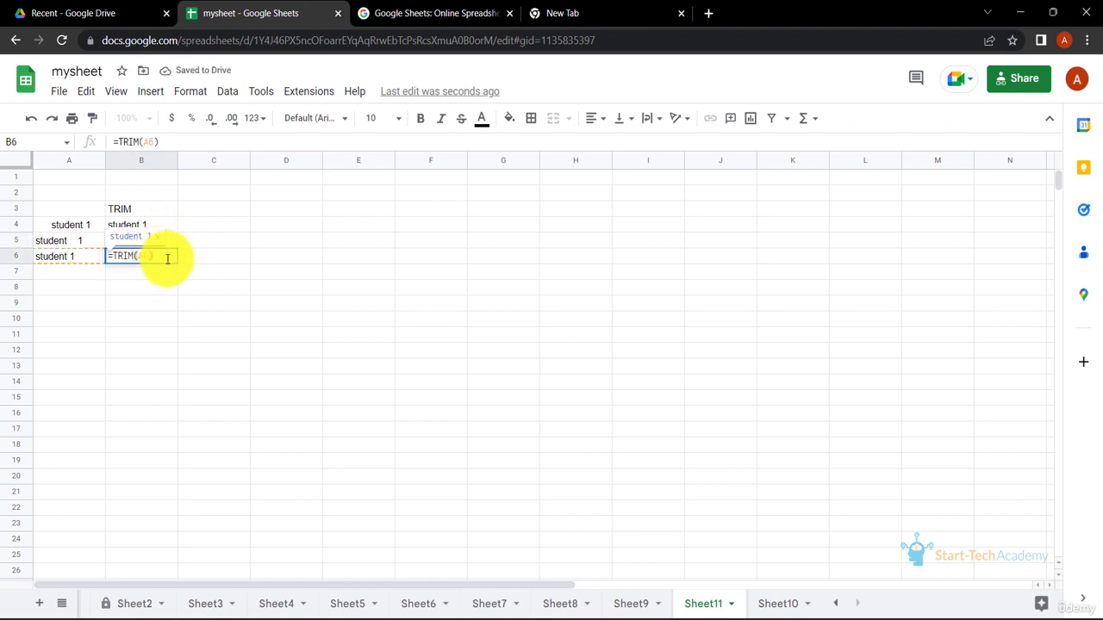
pyautogui.click(161, 283)
pyautogui.click(156, 263)
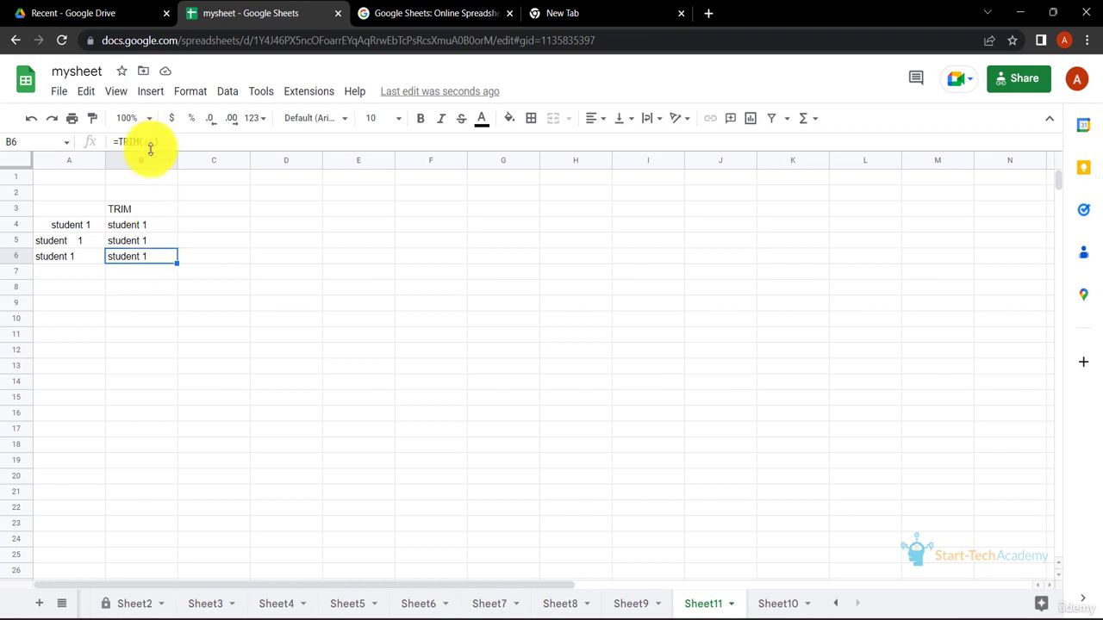
# Copy the trimmed results in B4:B6 and paste them back over the same cells as values only.
pyautogui.moveTo(161, 227); pyautogui.dragTo(164, 260)
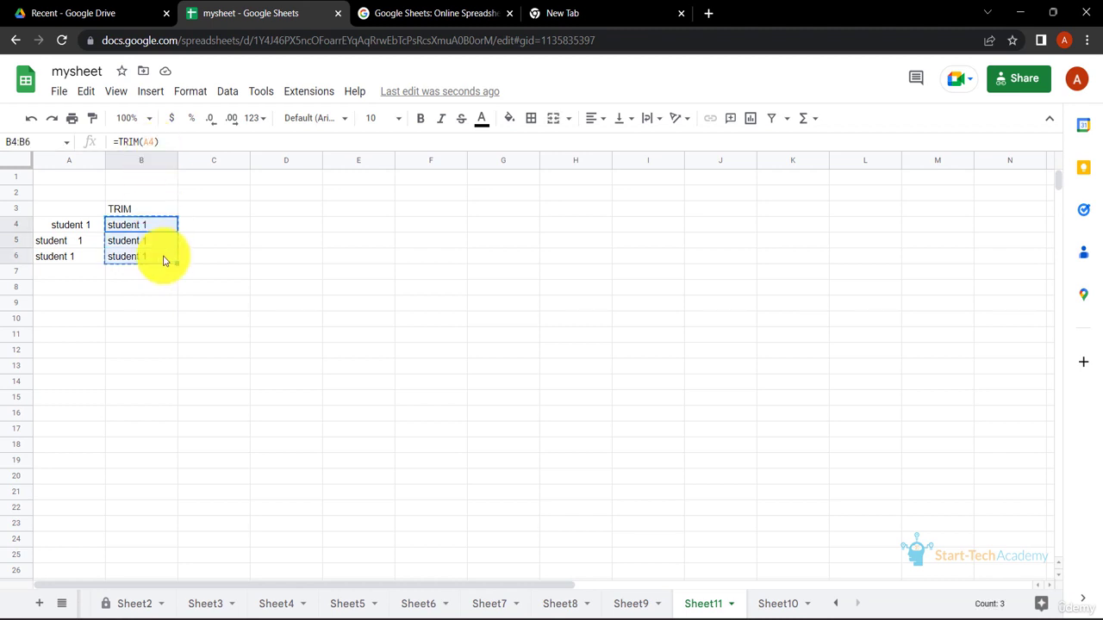
pyautogui.click(164, 227)
pyautogui.rightClick(159, 227)
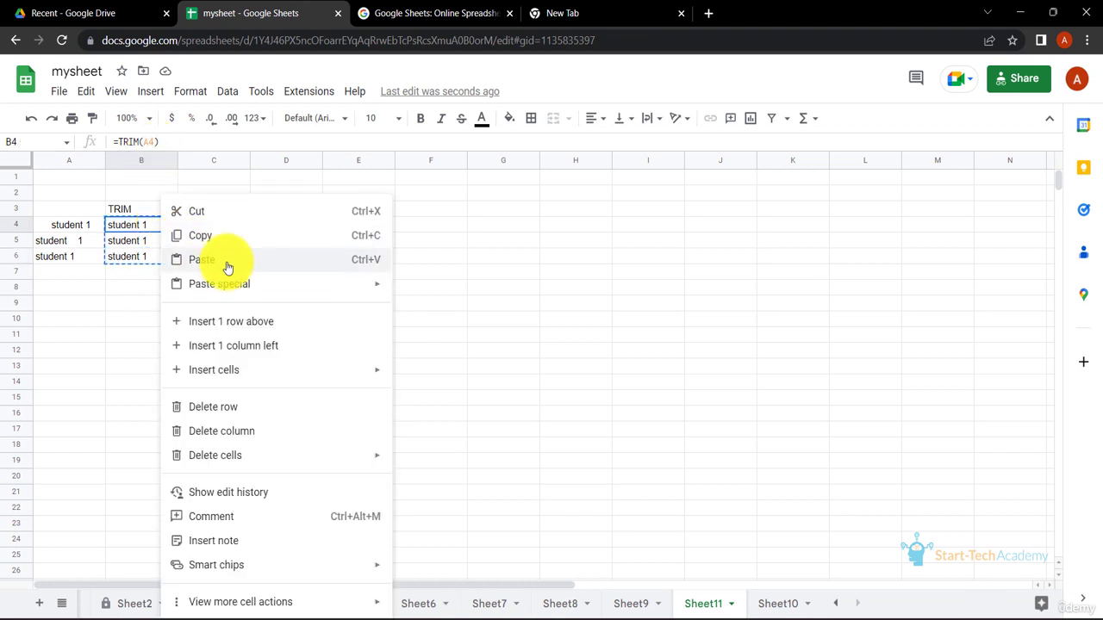
pyautogui.moveTo(298, 283)
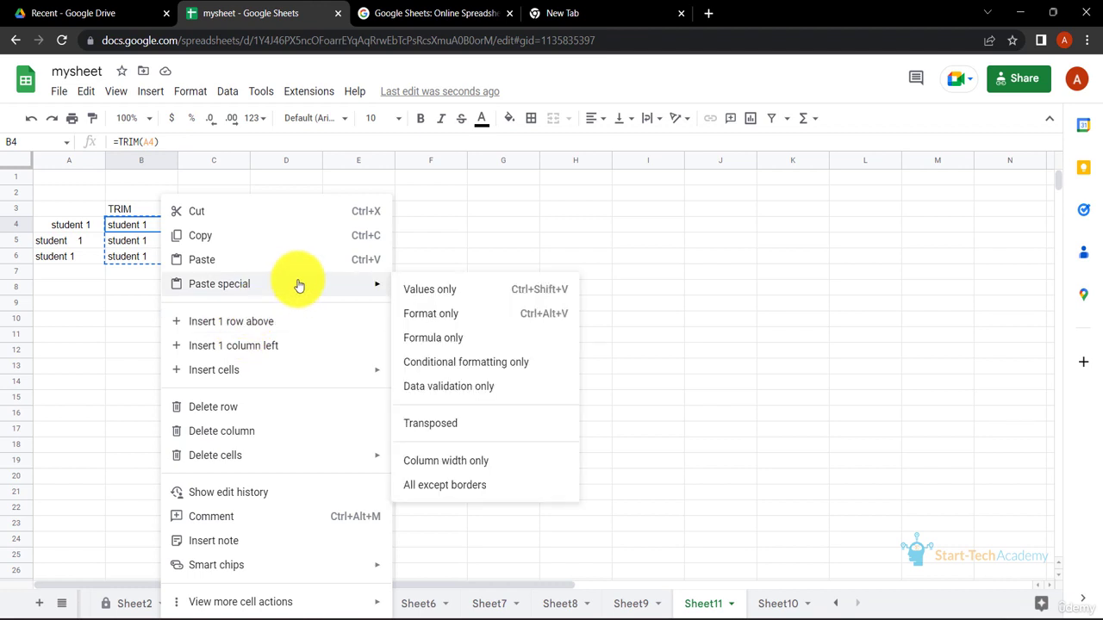
pyautogui.click(416, 291)
pyautogui.click(237, 274)
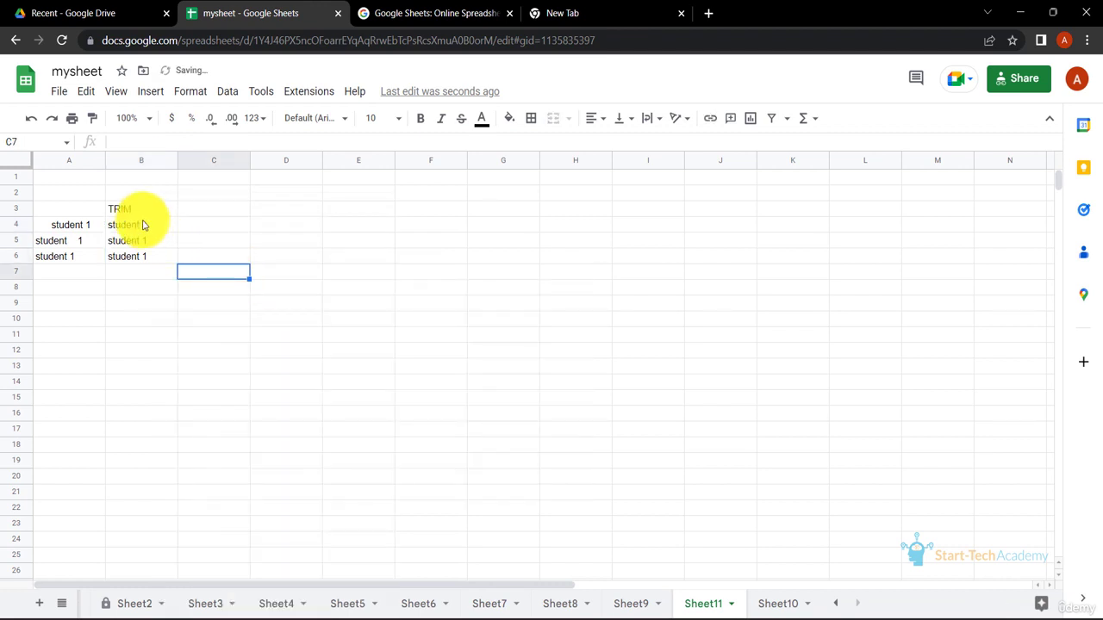
pyautogui.click(144, 224)
pyautogui.click(140, 256)
pyautogui.press('Up')
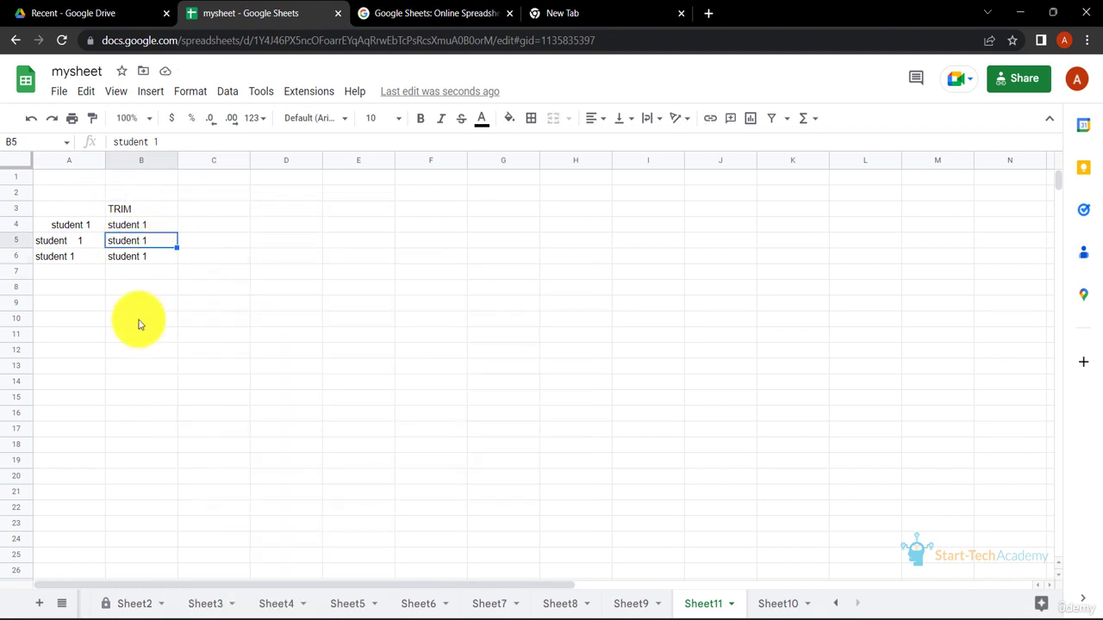
# On Sheet10, enter =CONCATENATE(B1,C1,D1) in cell F6 and widen column F to fit the joined text.
pyautogui.click(418, 336)
pyautogui.hotkey('ctrl', 'pagedown')
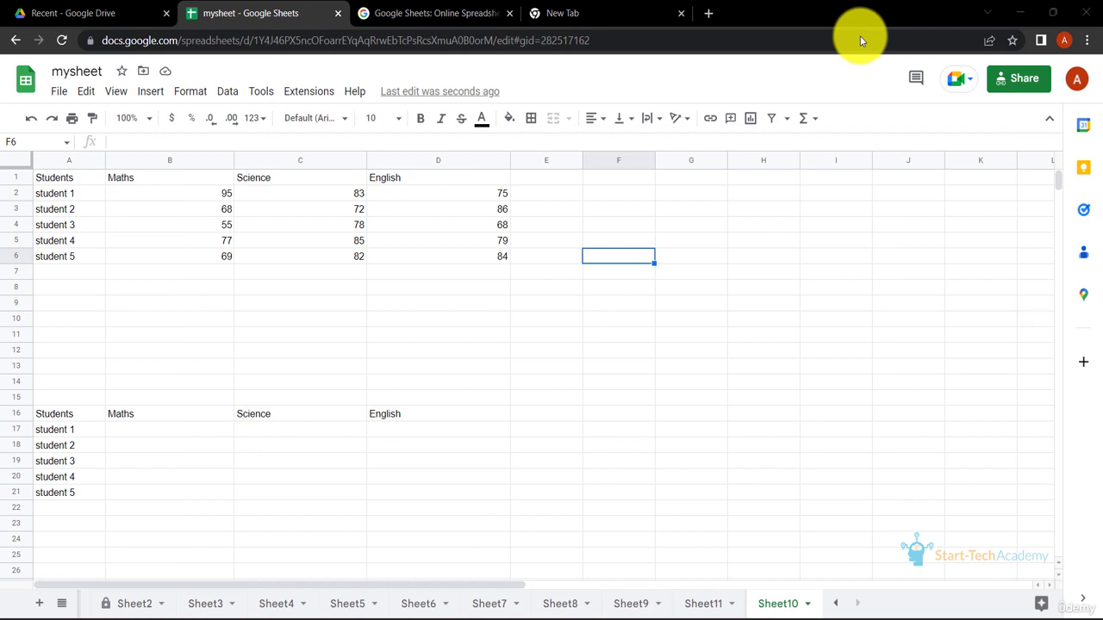
pyautogui.write('=')
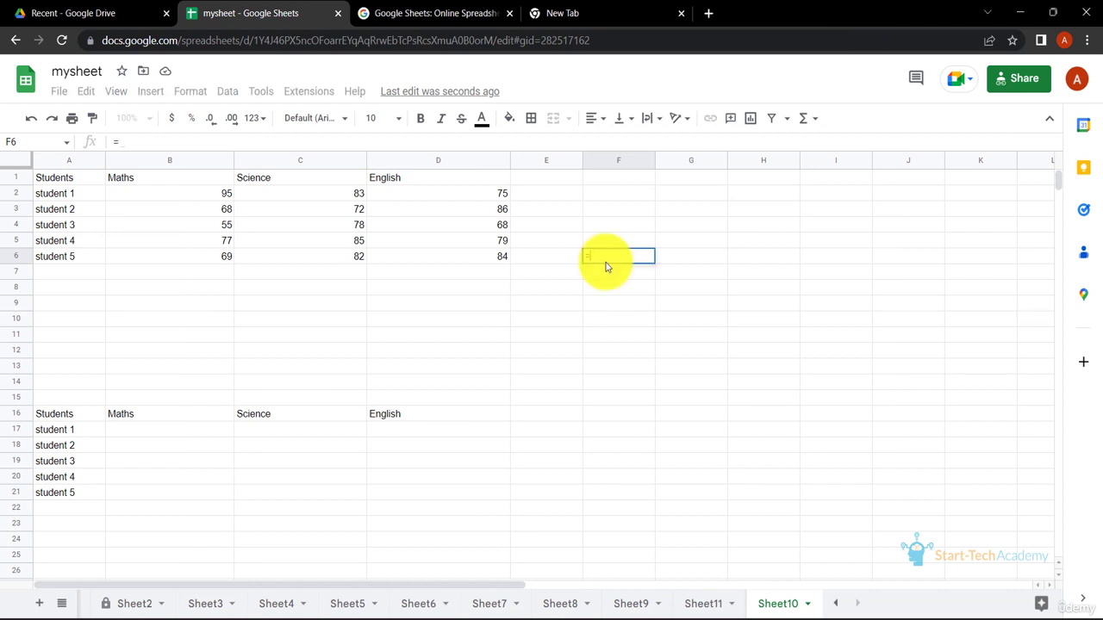
pyautogui.write('CONCATE')
pyautogui.click(632, 291)
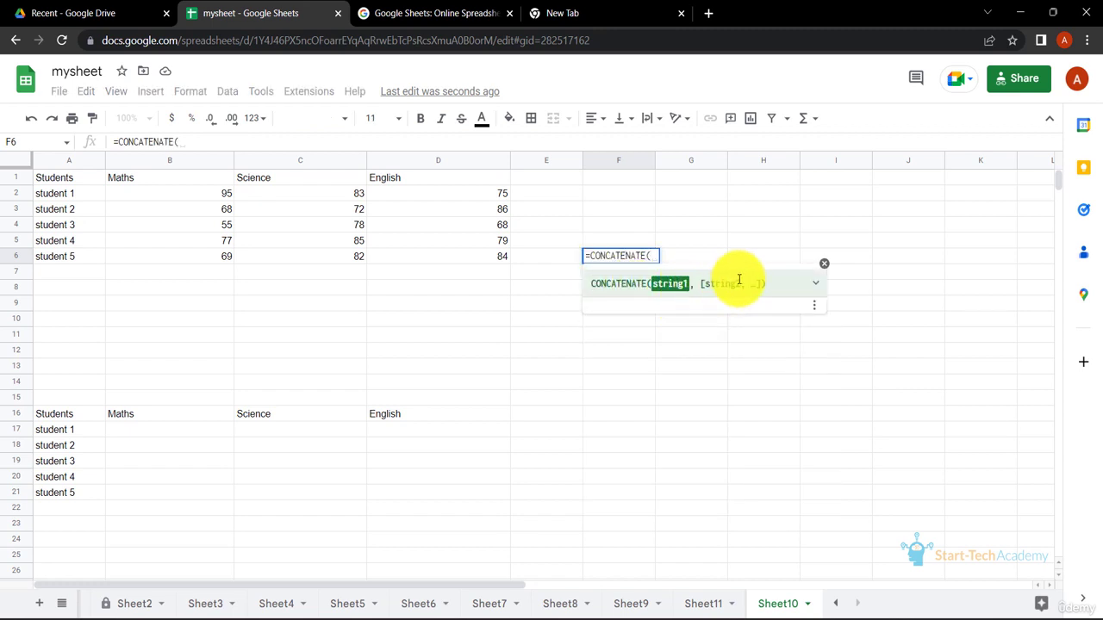
pyautogui.click(215, 180)
pyautogui.write(',')
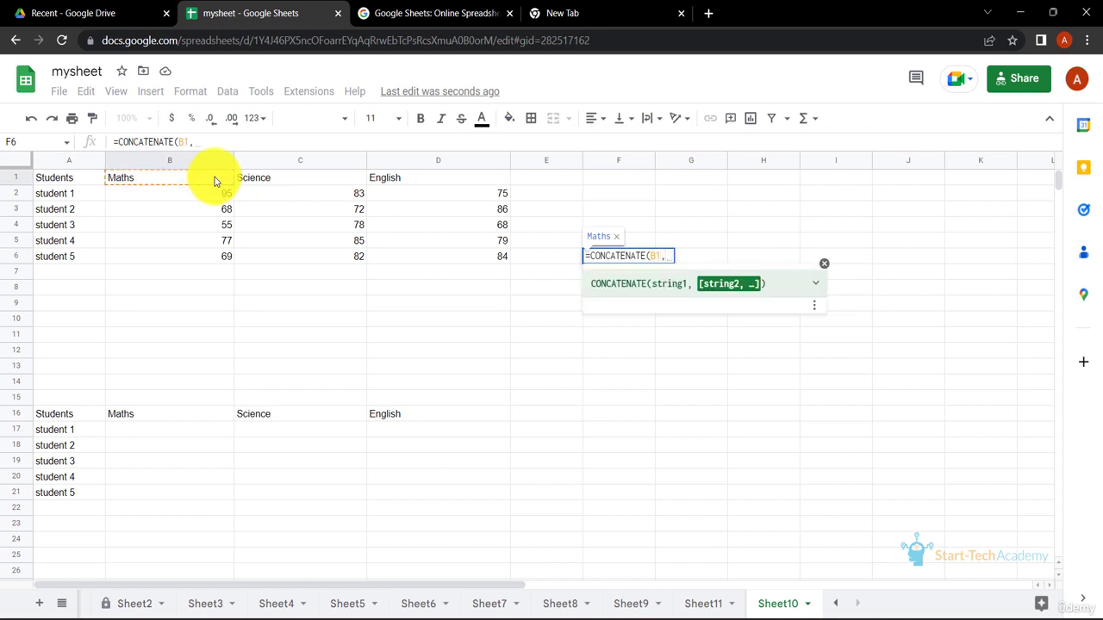
pyautogui.click(278, 178)
pyautogui.write(',')
pyautogui.click(375, 180)
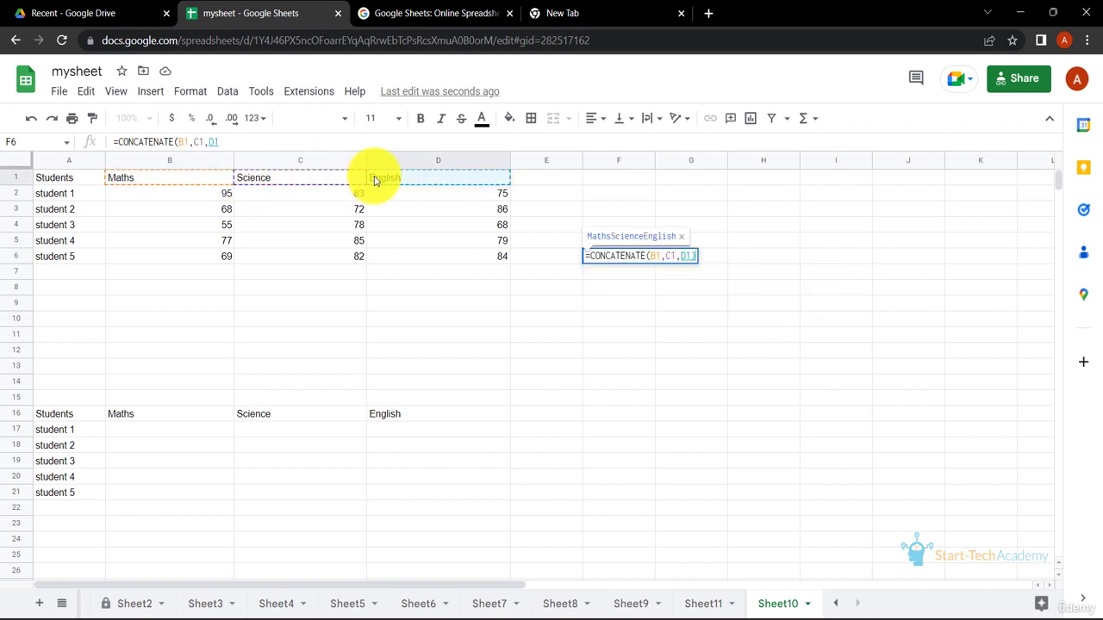
pyautogui.press('Return')
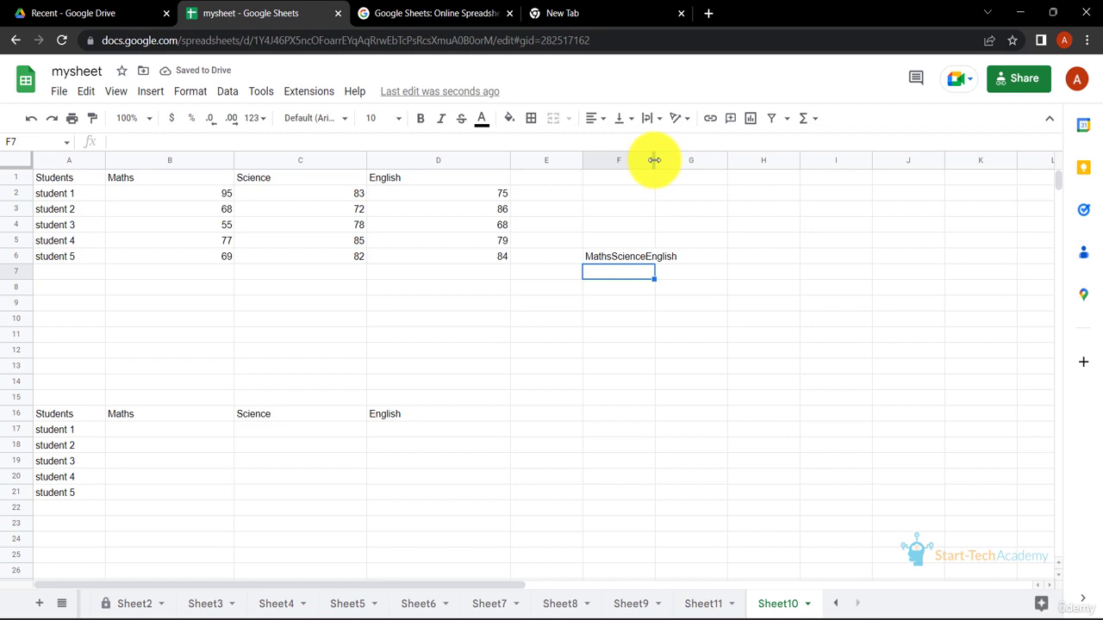
pyautogui.moveTo(655, 161); pyautogui.dragTo(718, 157)
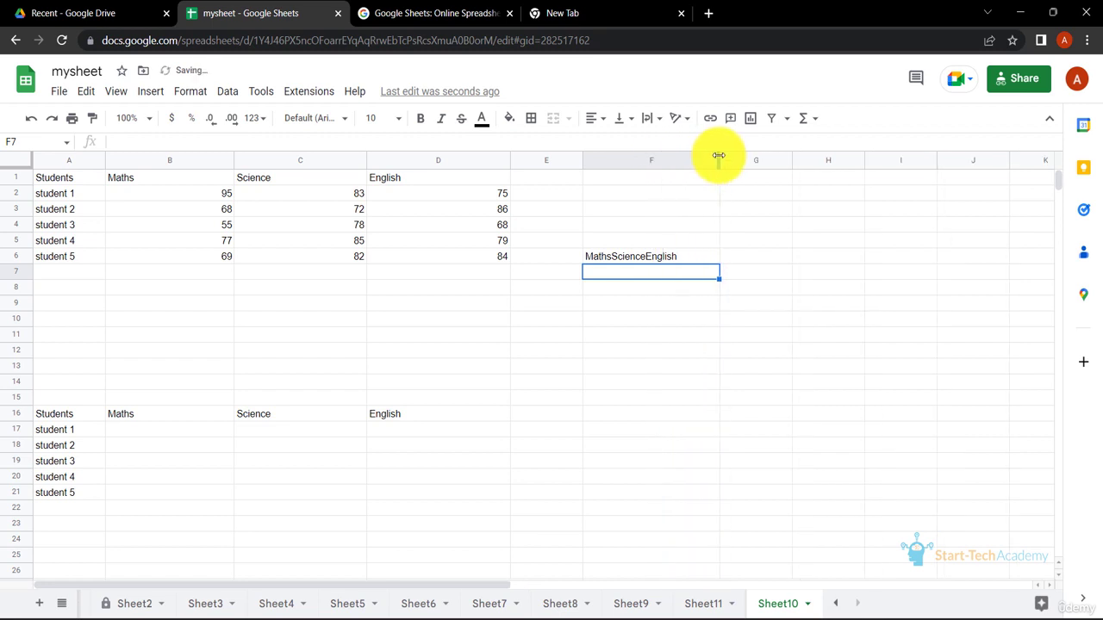
pyautogui.click(676, 257)
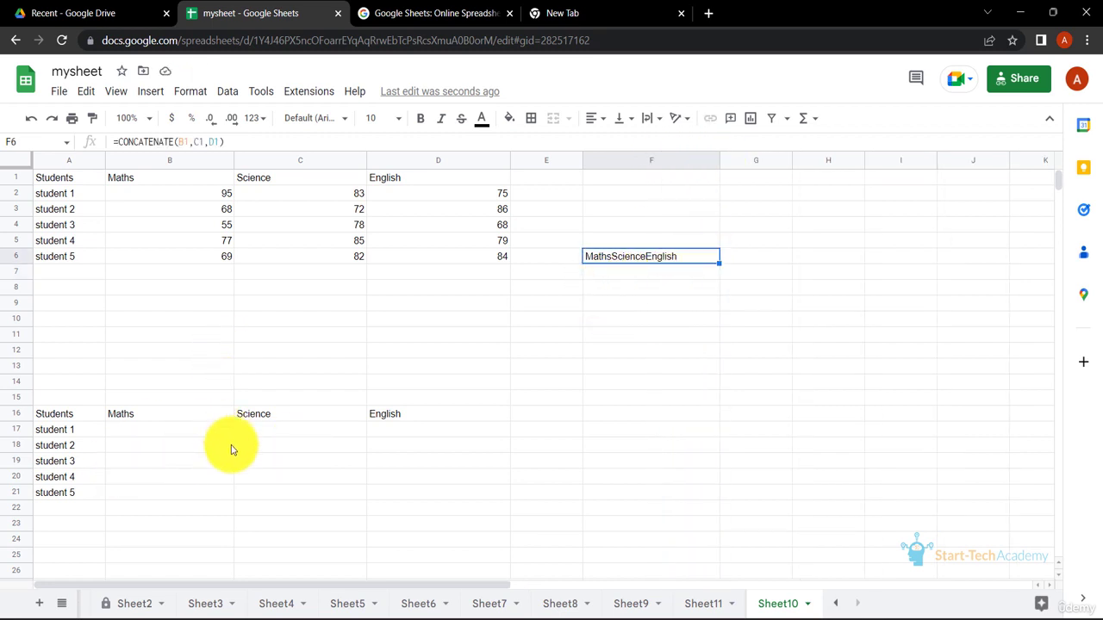
# Enter =CONCATENATE(A2," has scored ",B2," in Maths") in cell B17 and autofill the formula down to B21.
pyautogui.click(184, 431)
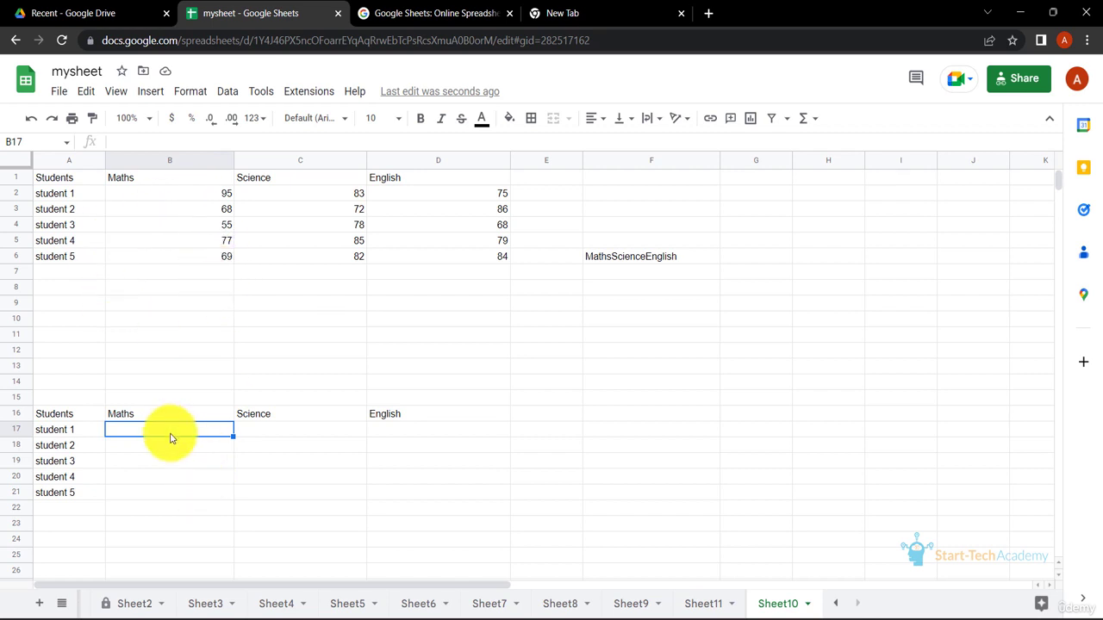
pyautogui.write('=')
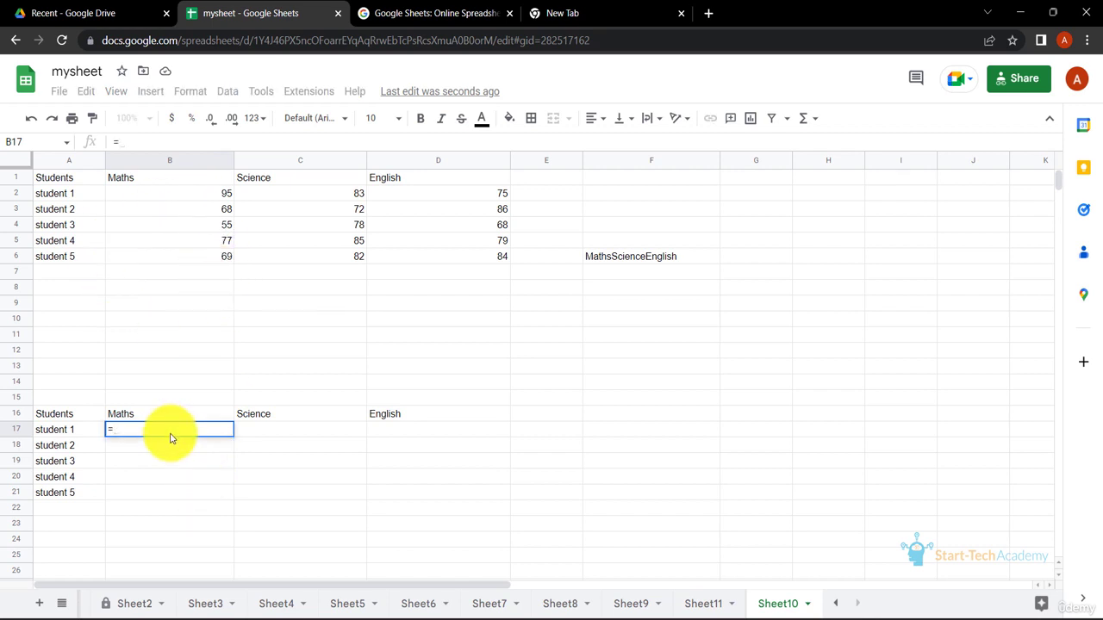
pyautogui.write('CONCA')
pyautogui.press('Down')
pyautogui.press('Tab')
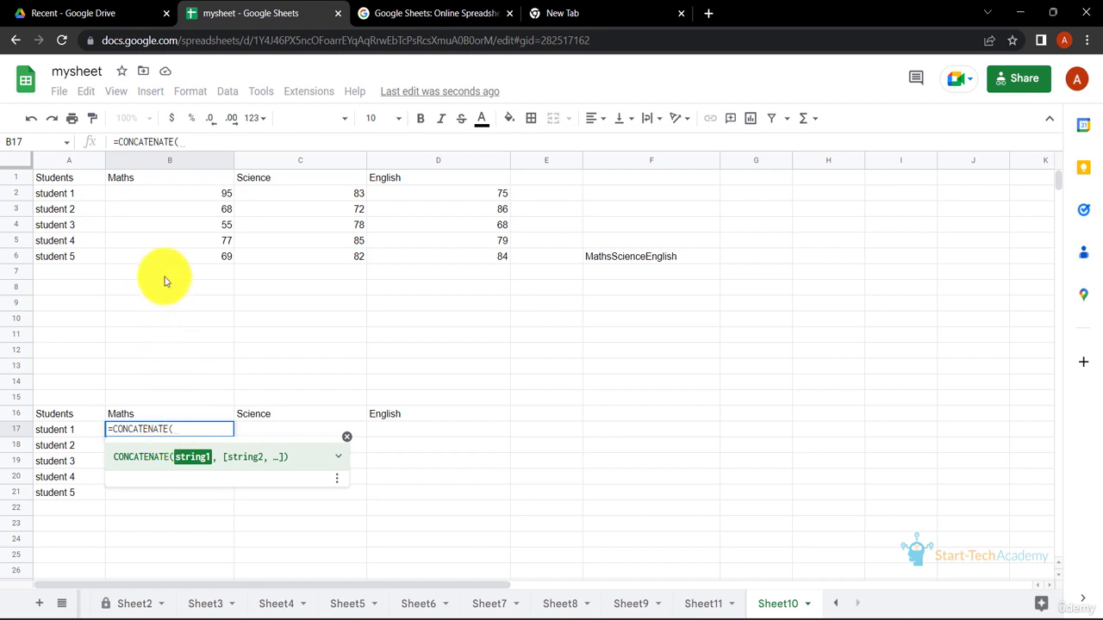
pyautogui.click(84, 197)
pyautogui.write(',"')
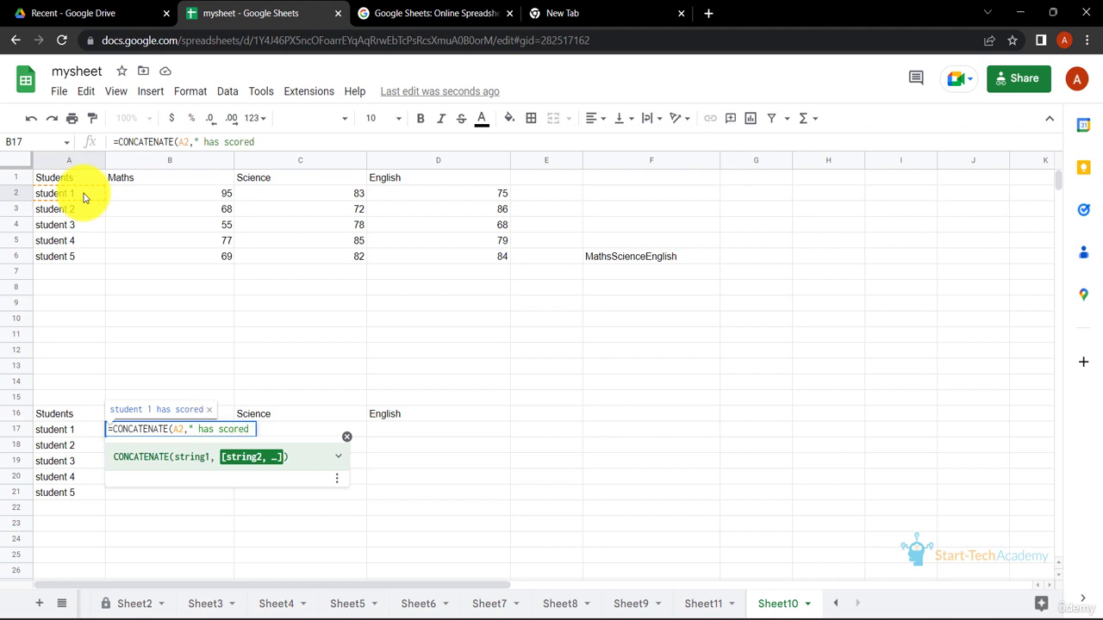
pyautogui.write('has scored ",')
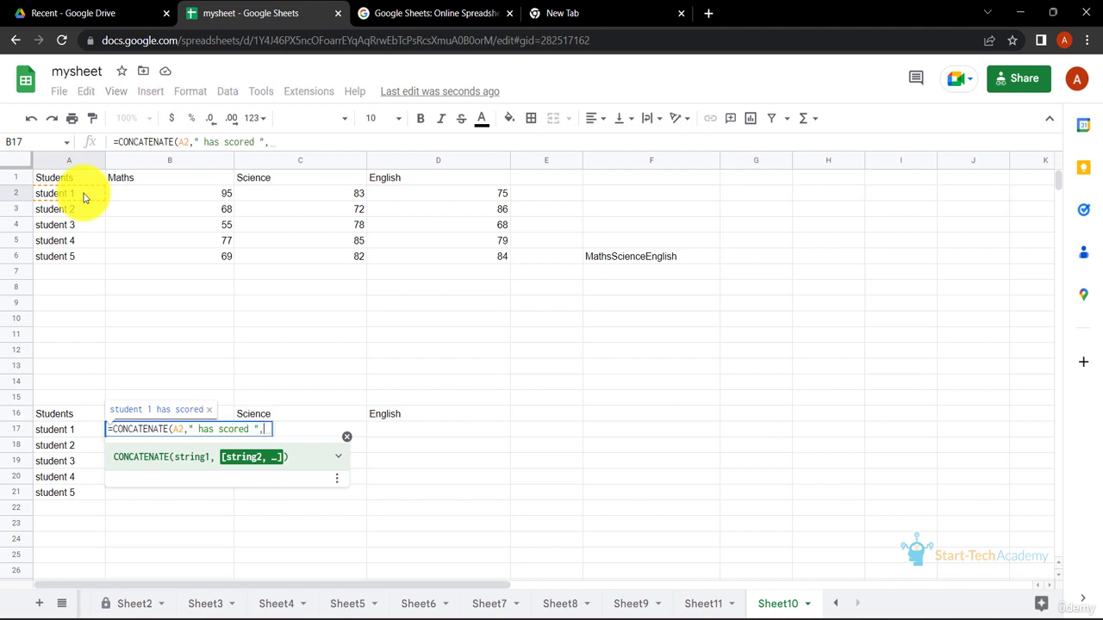
pyautogui.click(196, 194)
pyautogui.write('," ')
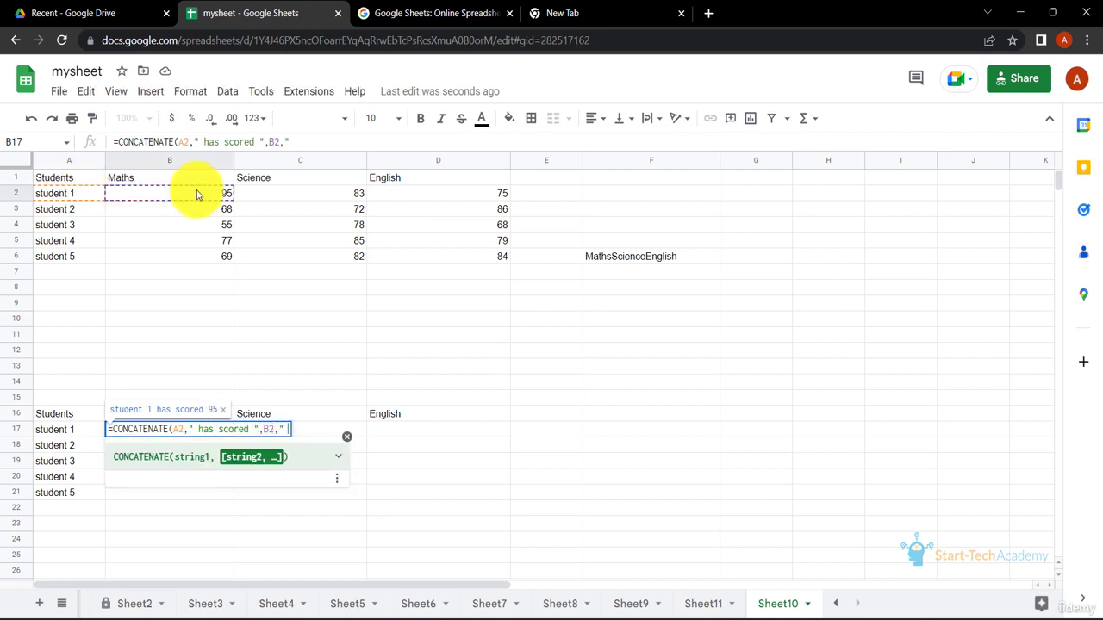
pyautogui.write('in Maths")')
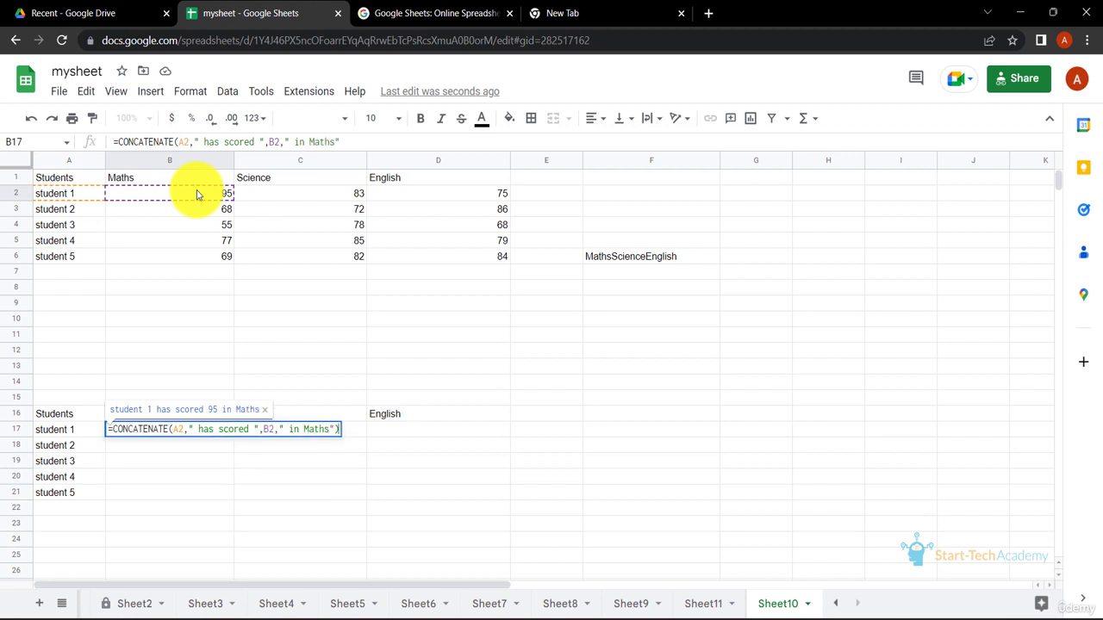
pyautogui.press('Return')
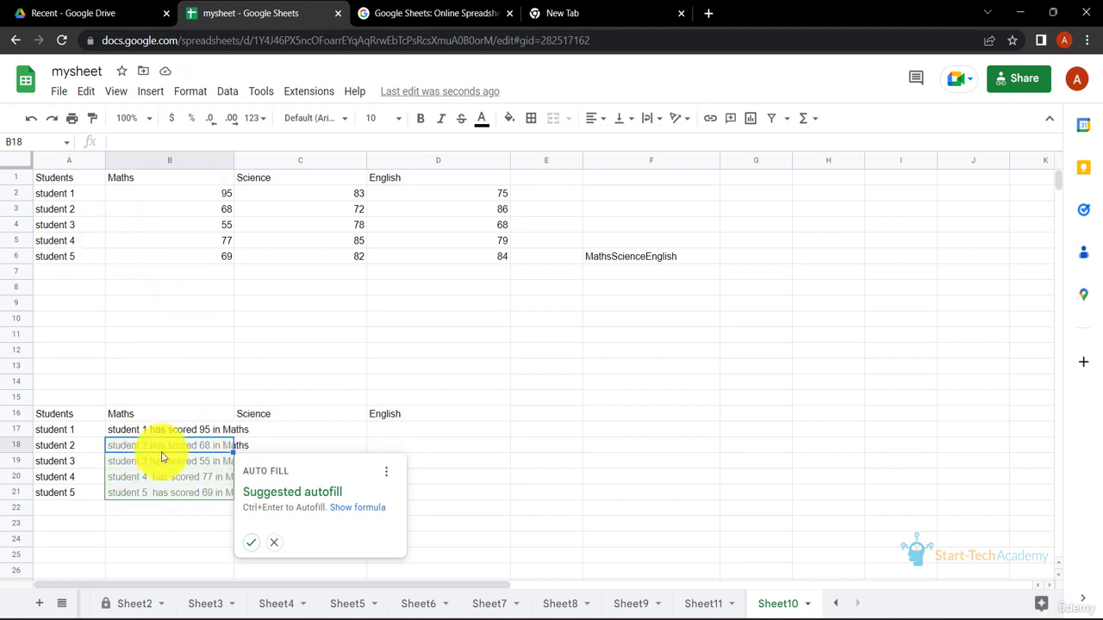
pyautogui.click(252, 543)
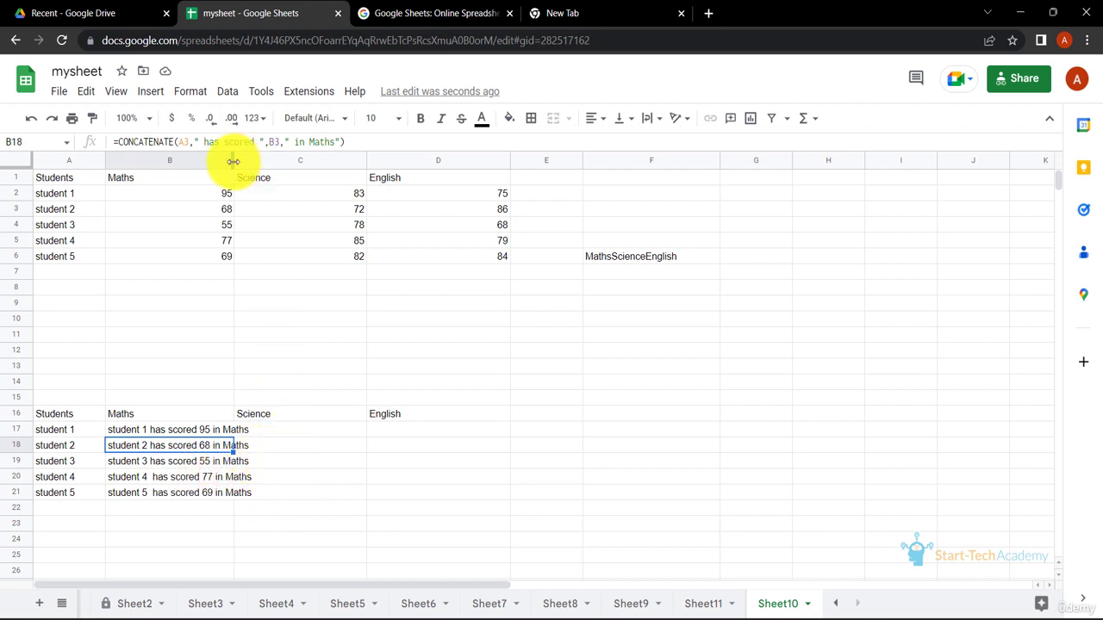
# Widen column B to fit the score sentences and autofill the B17 formula across to C17.
pyautogui.moveTo(232, 161); pyautogui.dragTo(263, 162)
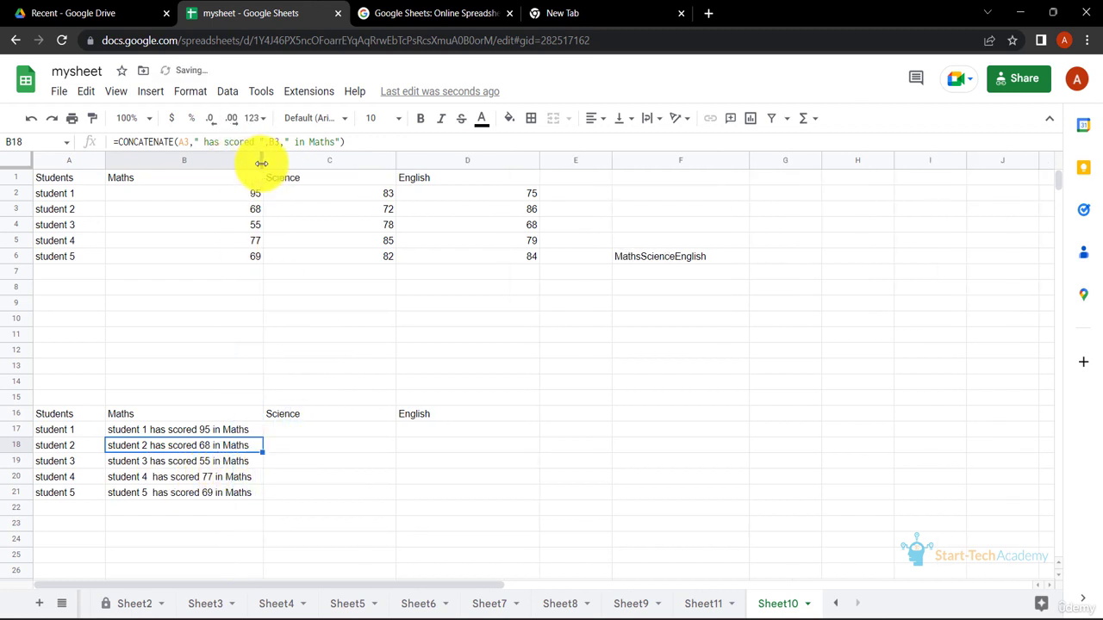
pyautogui.click(312, 431)
pyautogui.click(237, 430)
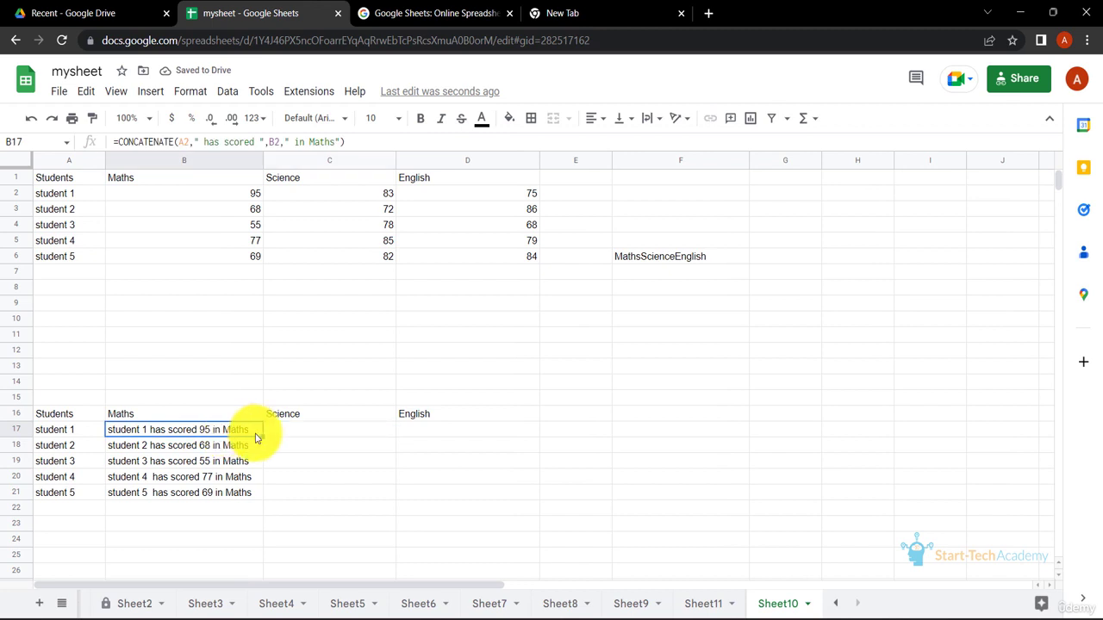
pyautogui.moveTo(263, 437); pyautogui.dragTo(392, 437)
pyautogui.click(328, 431)
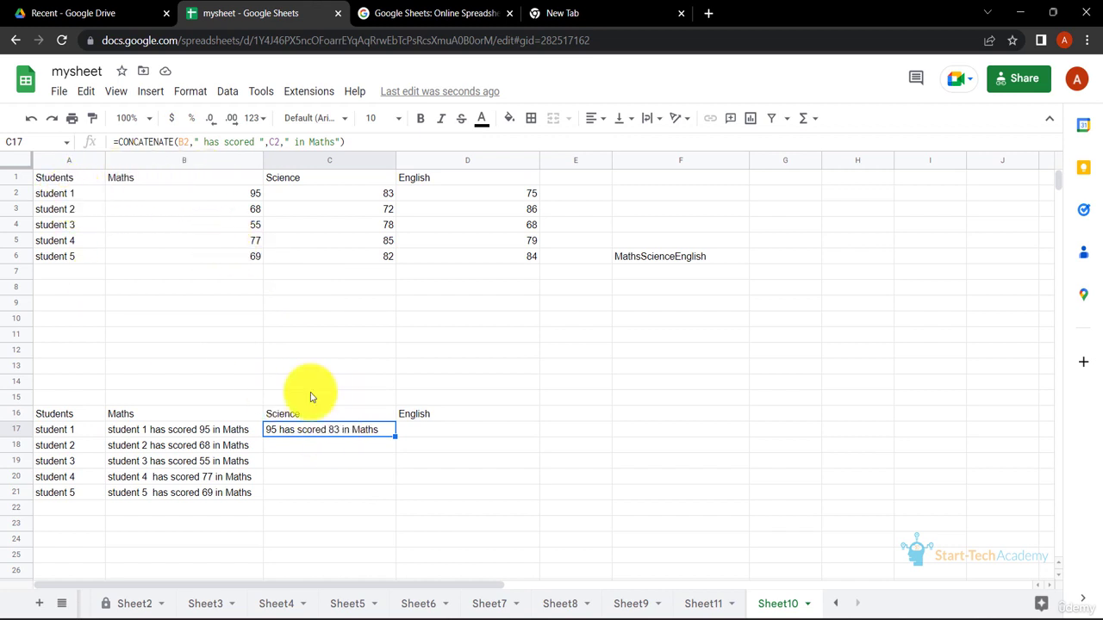
# Change the A2 reference in B17's formula to $A2 and autofill the updated formula down to B21.
pyautogui.click(223, 430)
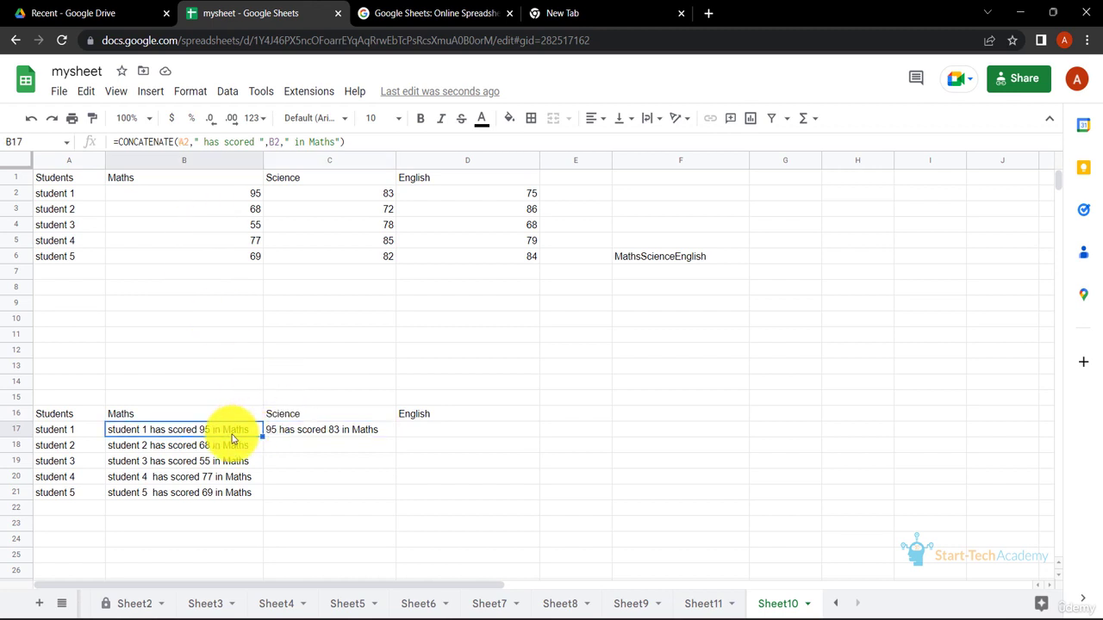
pyautogui.click(179, 141)
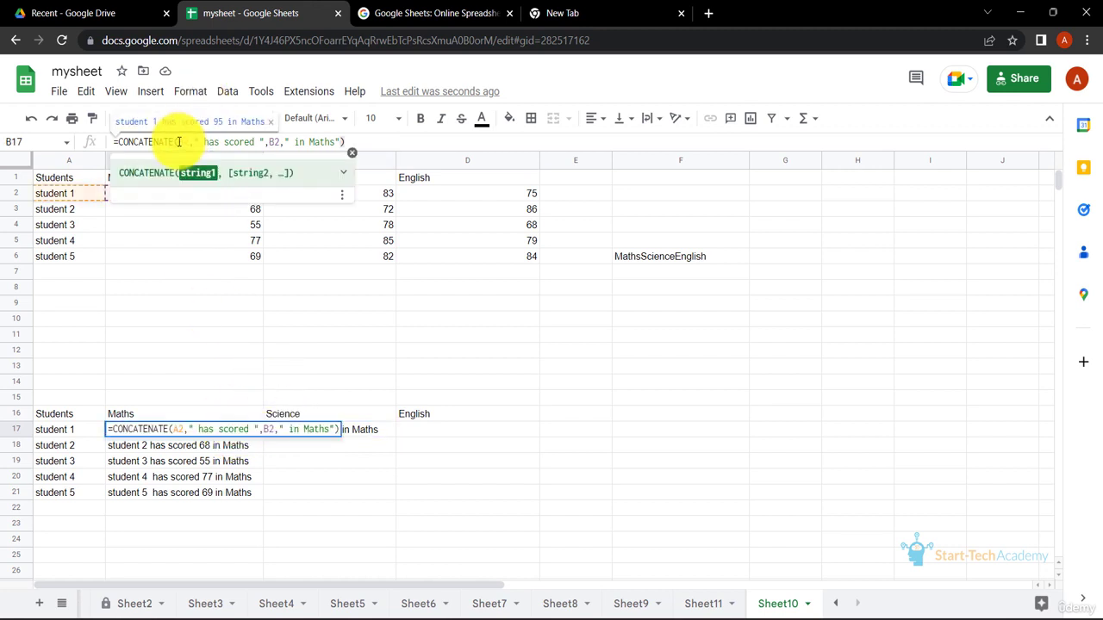
pyautogui.write('$')
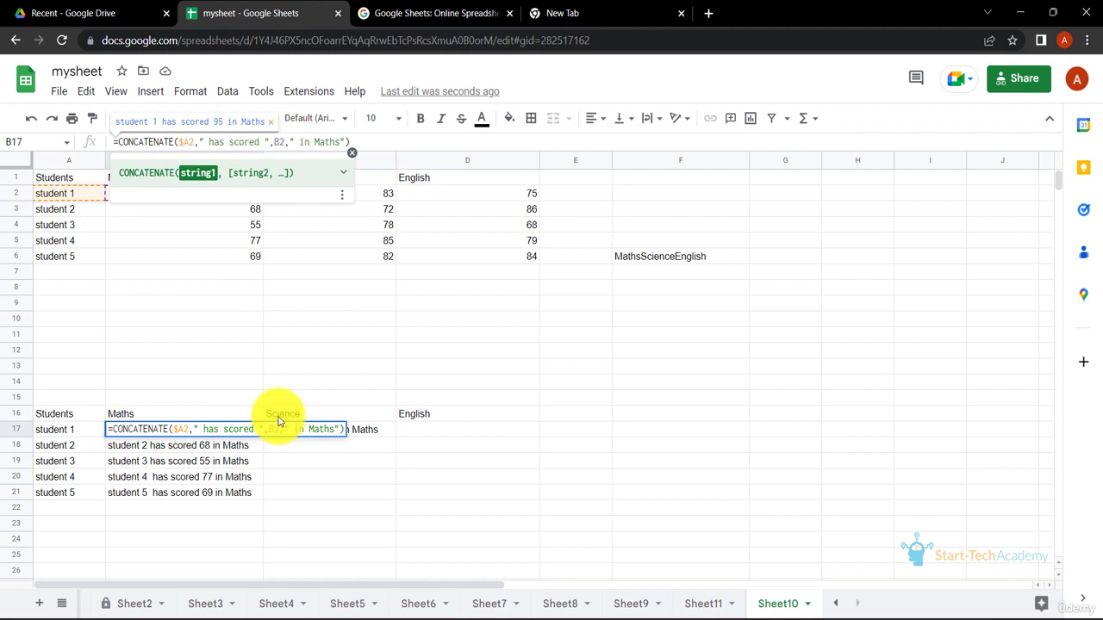
pyautogui.press('Return')
pyautogui.click(249, 433)
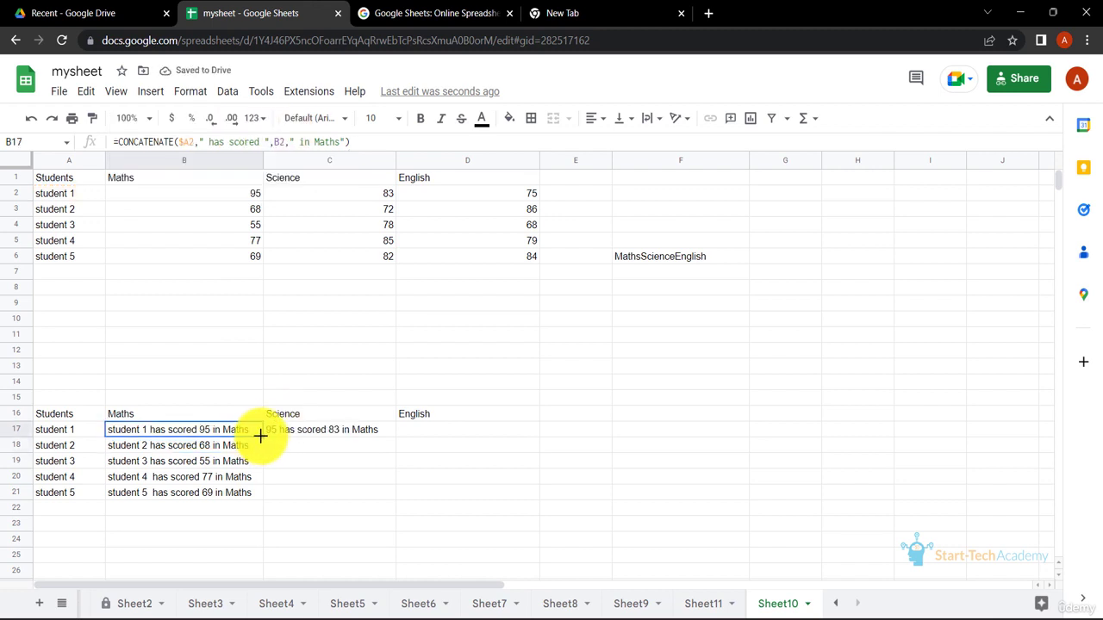
pyautogui.moveTo(261, 435); pyautogui.dragTo(263, 497)
pyautogui.click(312, 464)
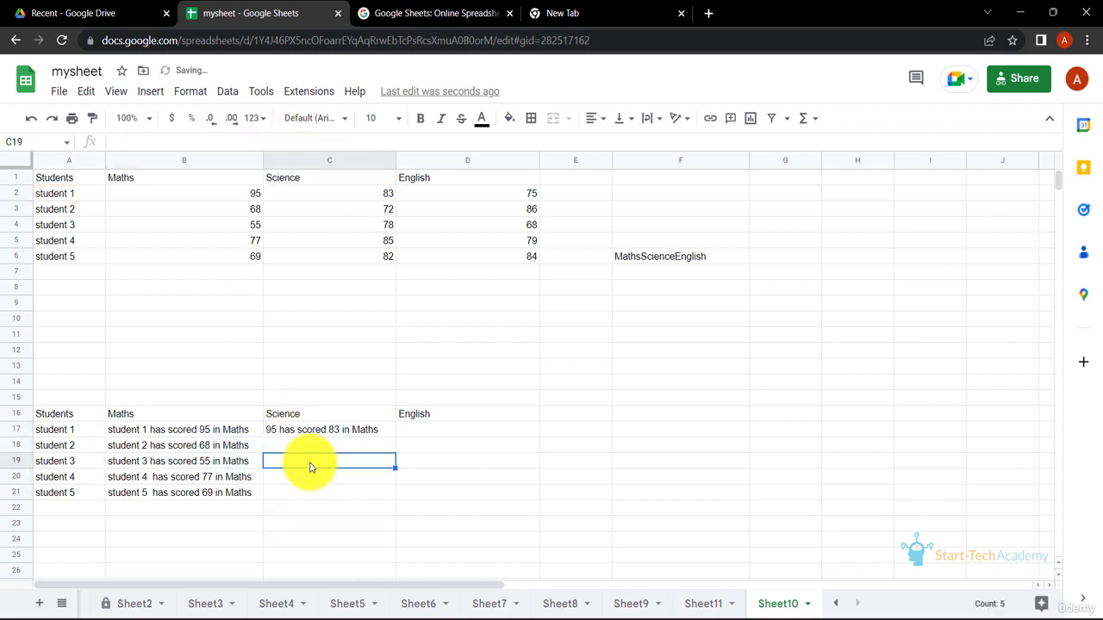
# Clear cell C17 and autofill the updated B17 formula across into it.
pyautogui.click(305, 431)
pyautogui.press('Delete')
pyautogui.click(249, 433)
pyautogui.moveTo(262, 437); pyautogui.dragTo(388, 433)
pyautogui.click(364, 485)
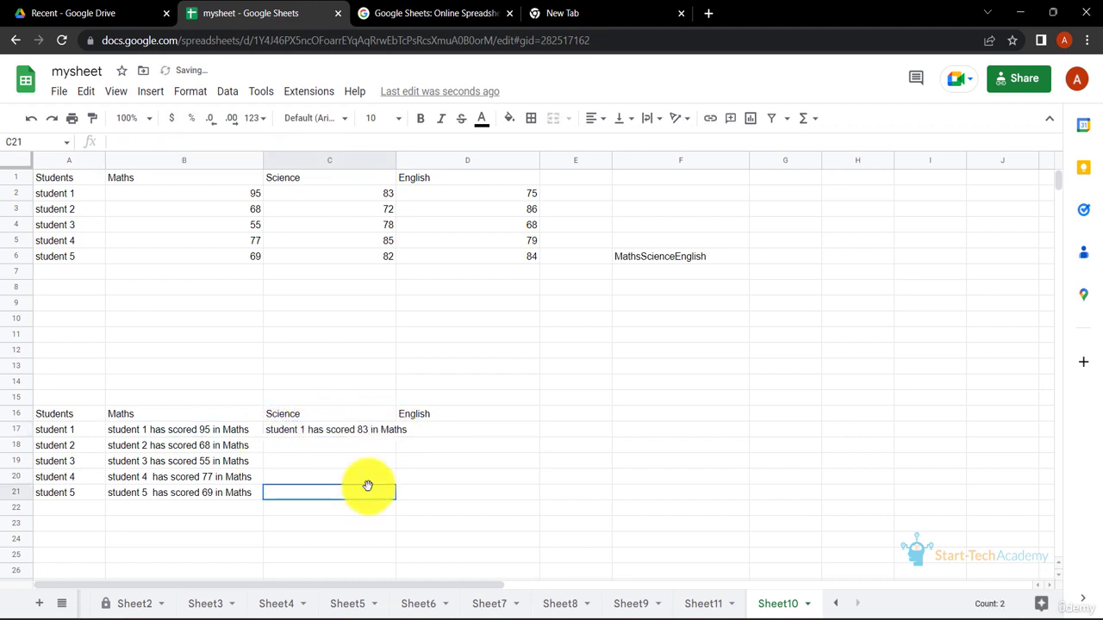
# In C17's formula, replace the literal word Maths with a reference to C1, making =CONCATENATE($A2," has scored ",C2," in",C1).
pyautogui.click(361, 436)
pyautogui.doubleClick(362, 436)
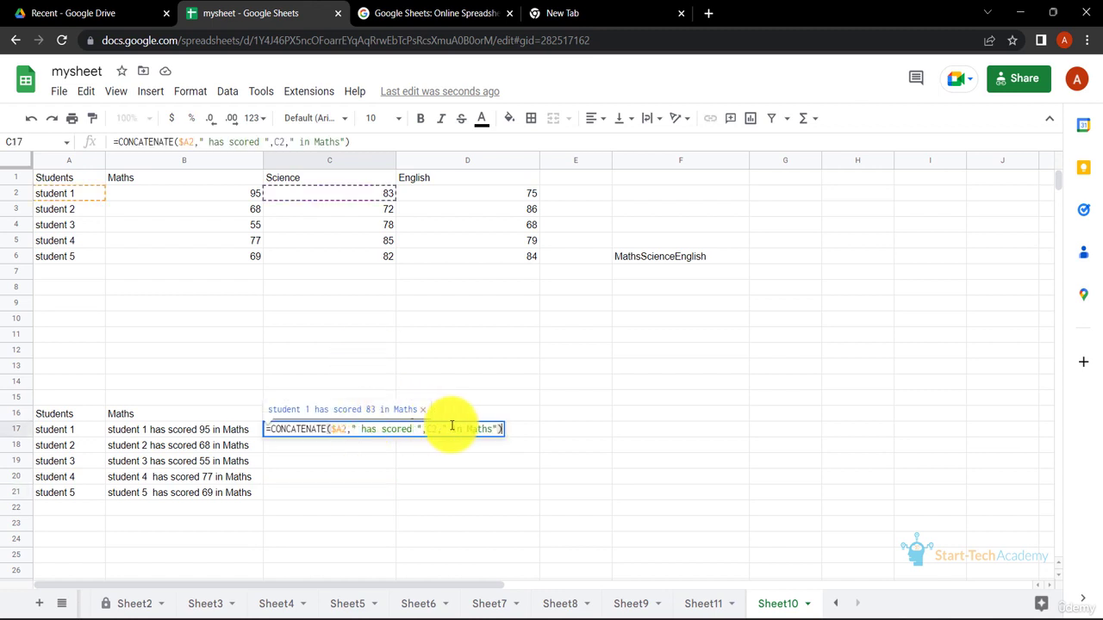
pyautogui.press('Left')
pyautogui.press('Left')
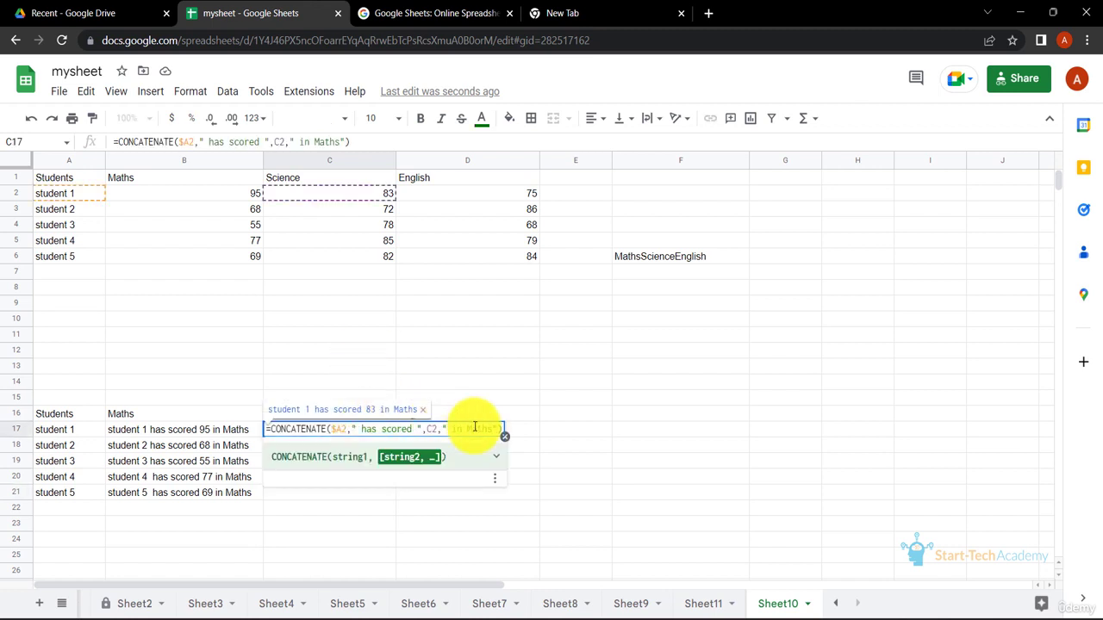
pyautogui.write(',')
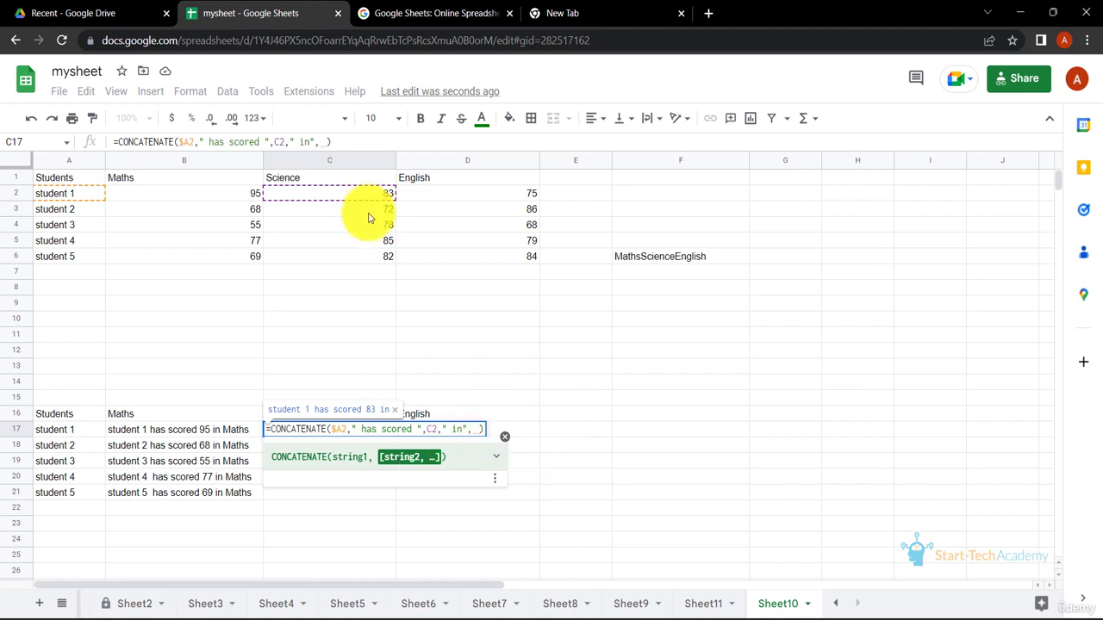
pyautogui.click(359, 177)
pyautogui.press('Return')
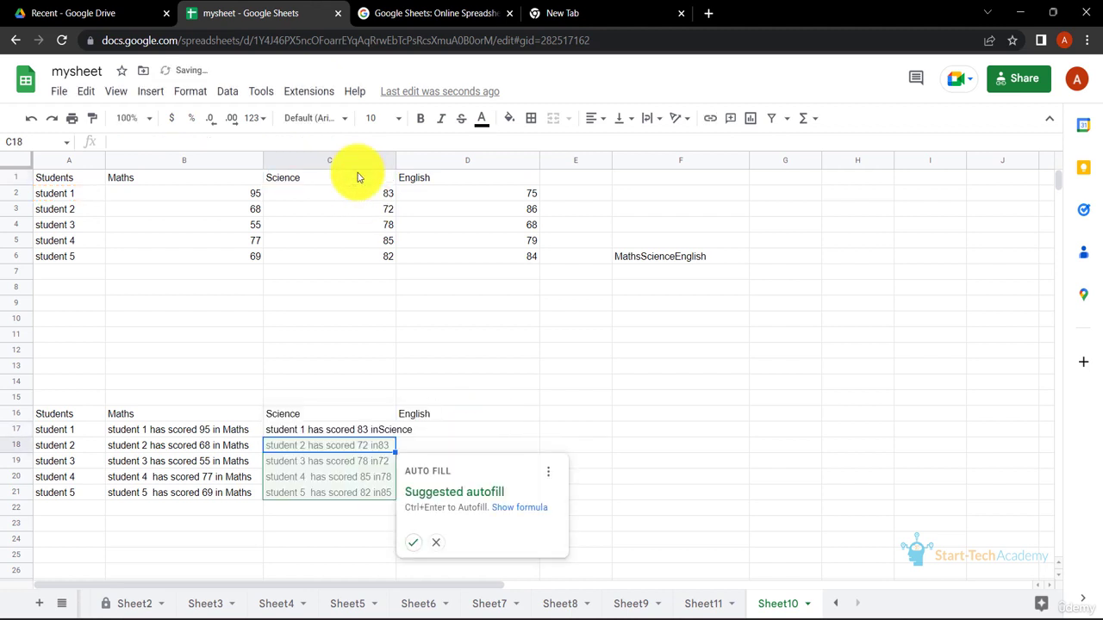
# Add a space after "in" inside the quoted text of C17's formula and autofill it down to C21.
pyautogui.click(385, 430)
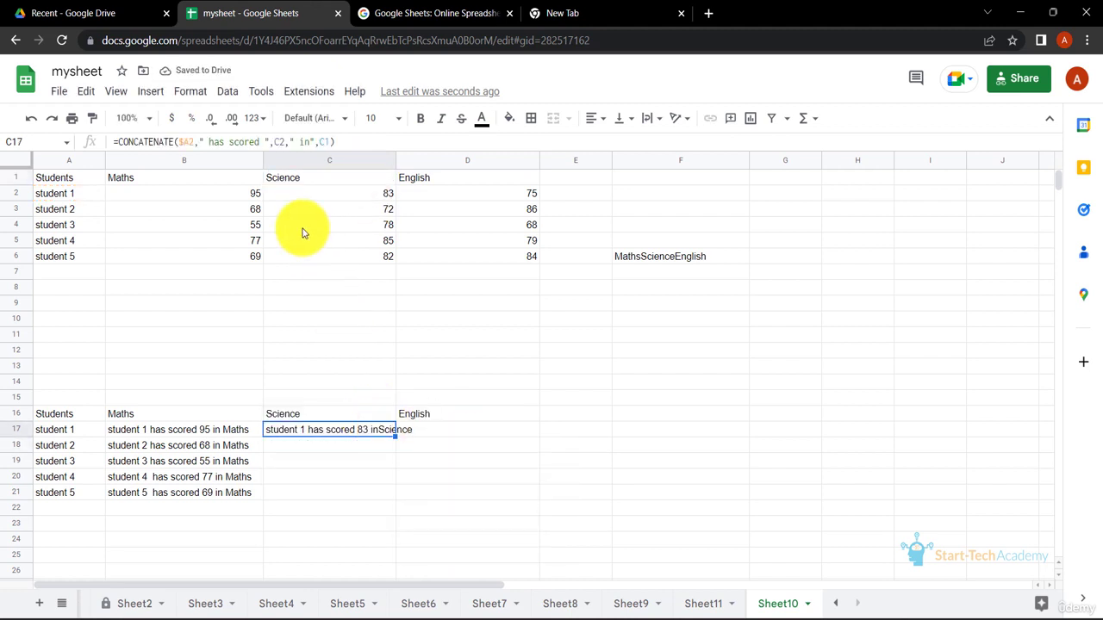
pyautogui.click(310, 141)
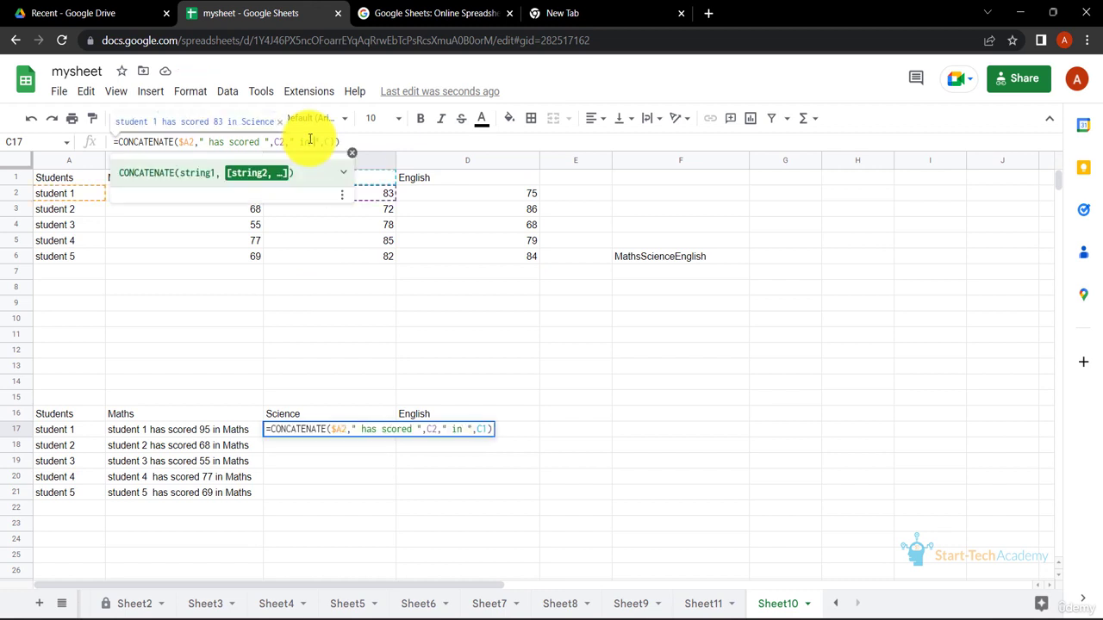
pyautogui.press('Return')
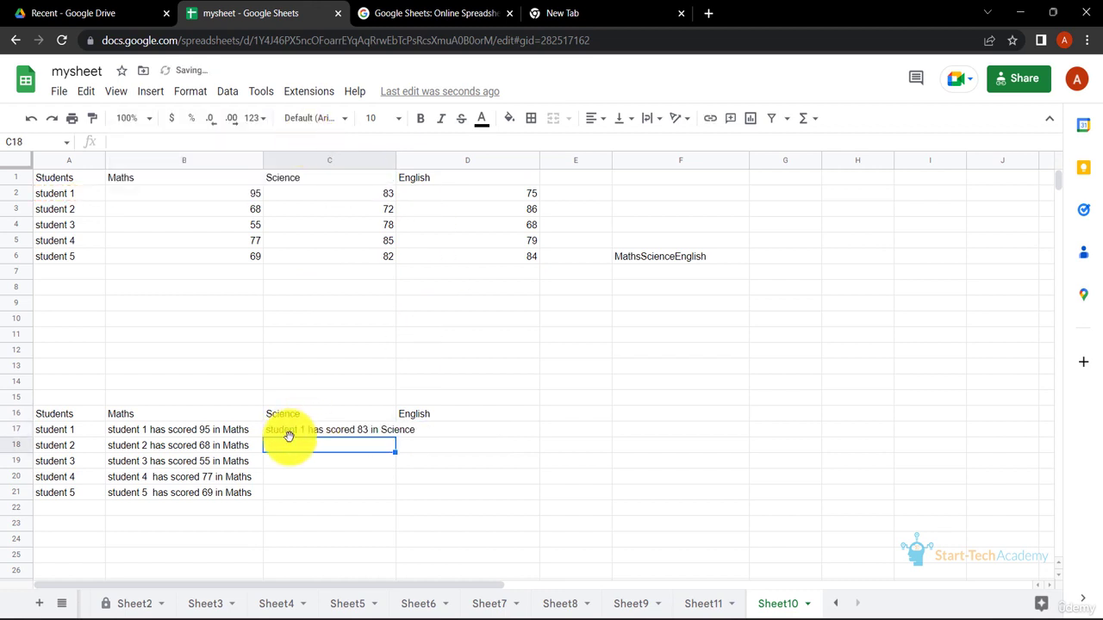
pyautogui.click(382, 430)
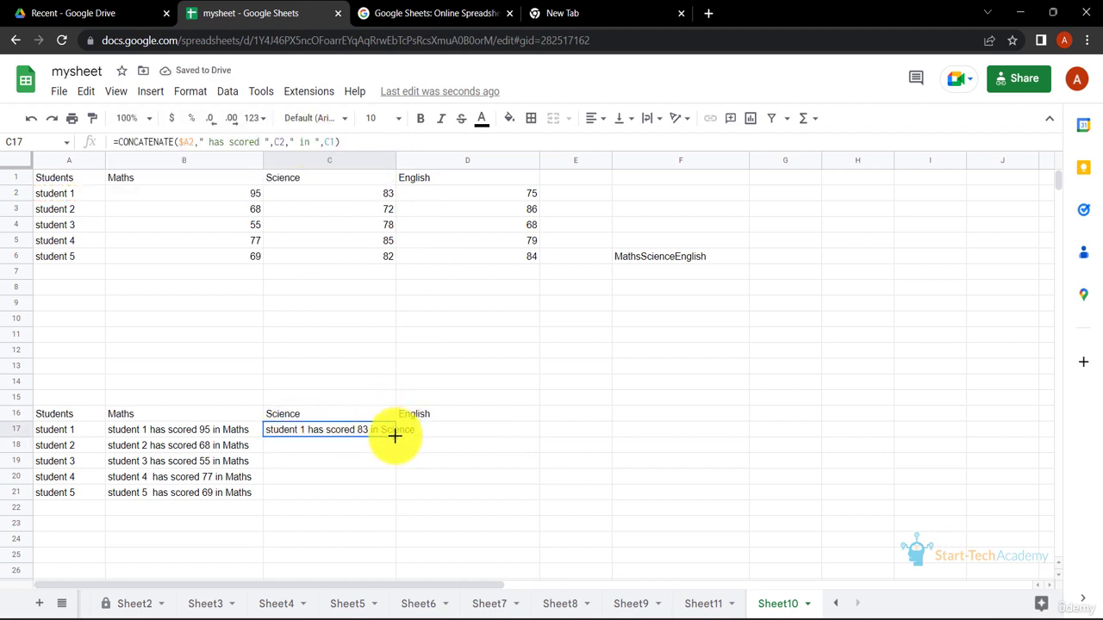
pyautogui.moveTo(395, 436); pyautogui.dragTo(394, 496)
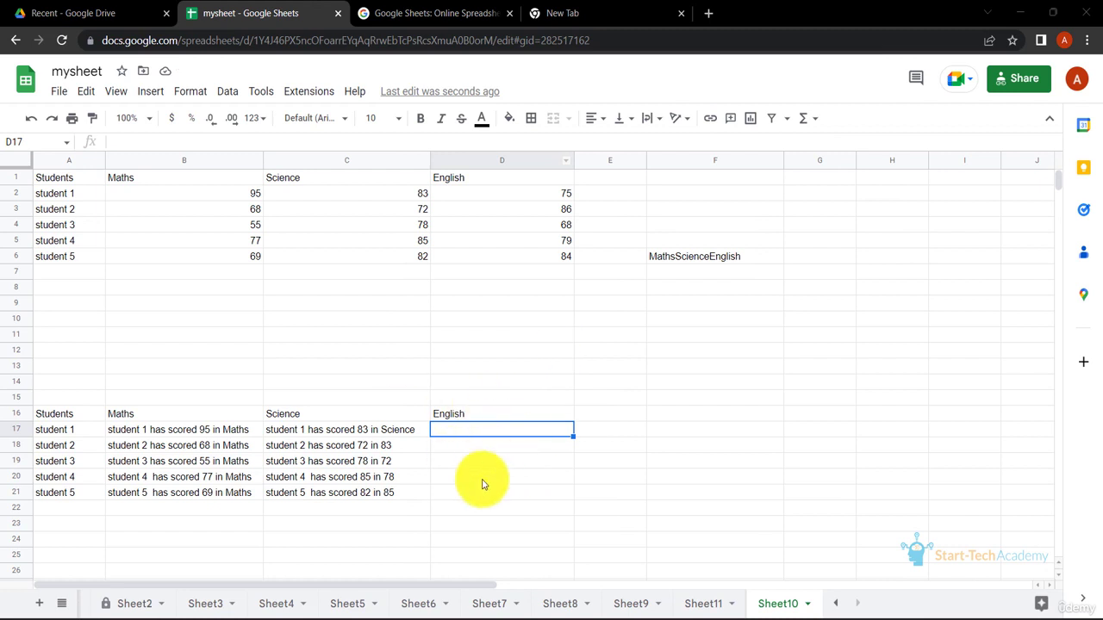
pyautogui.write('&')
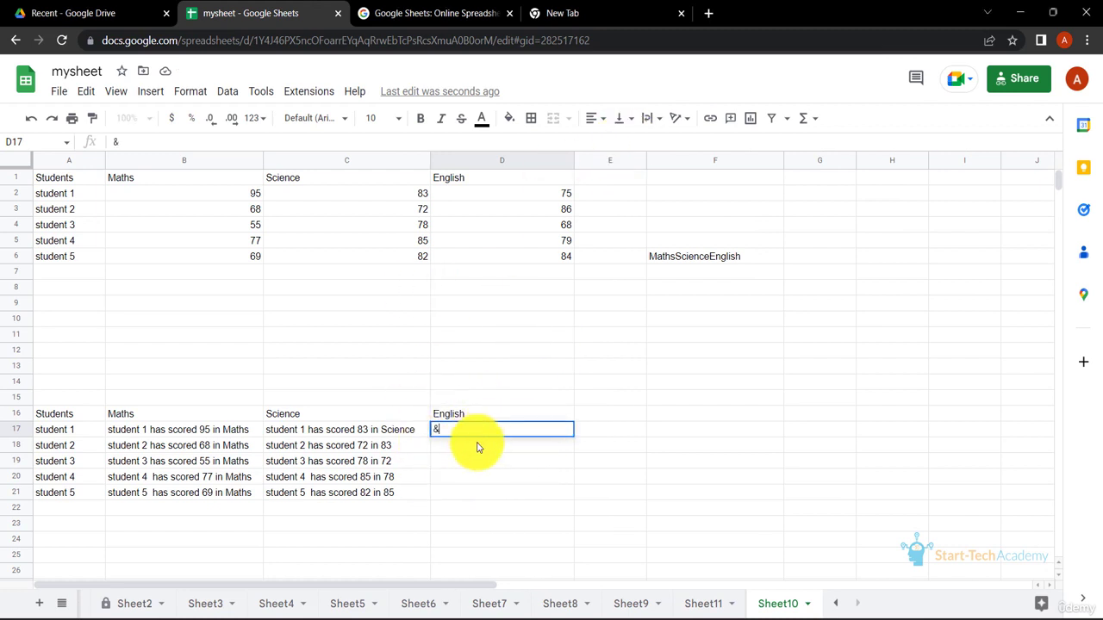
pyautogui.press('Left')
pyautogui.press('Right')
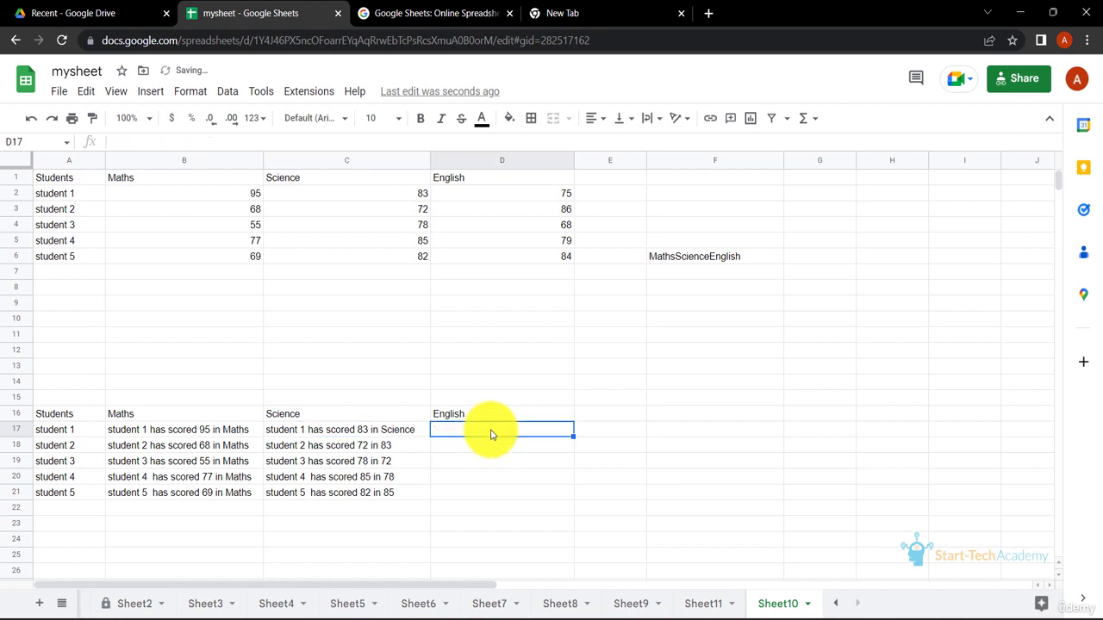
# Enter =A2&" has scored "&D2&" in "&D1 in cell D17 to build the English sentence with ampersands.
pyautogui.write('=')
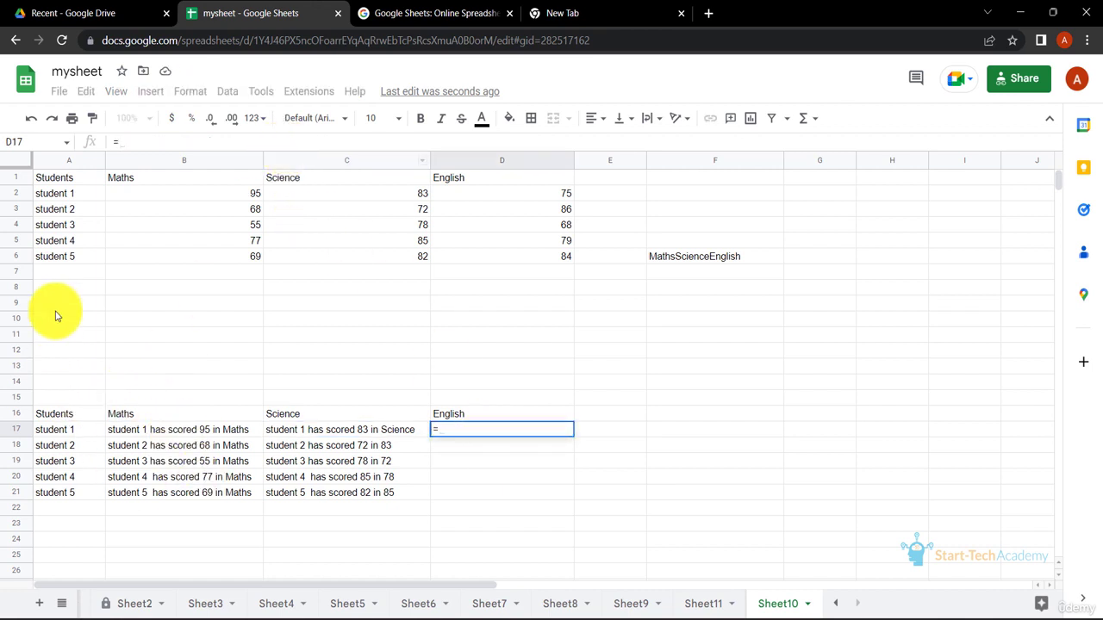
pyautogui.click(72, 200)
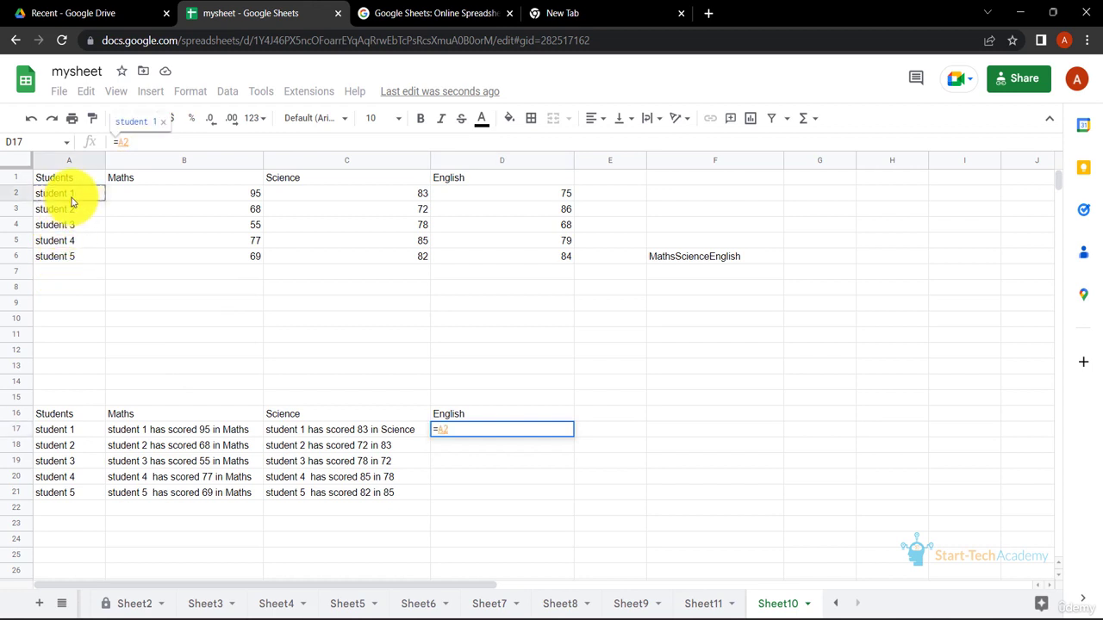
pyautogui.write('&"')
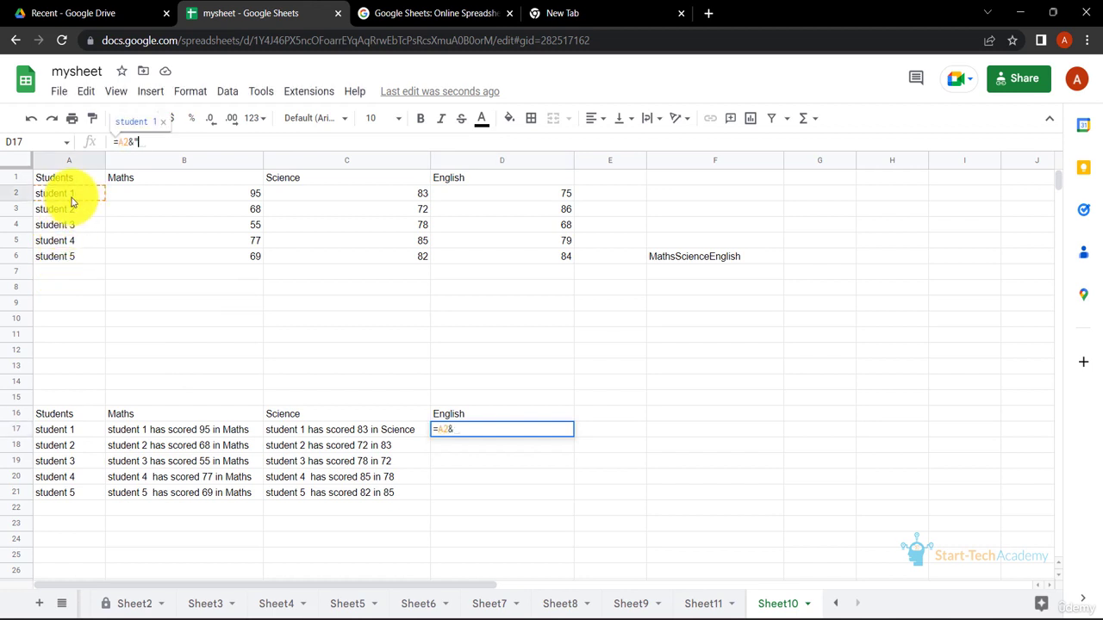
pyautogui.write(' has scored')
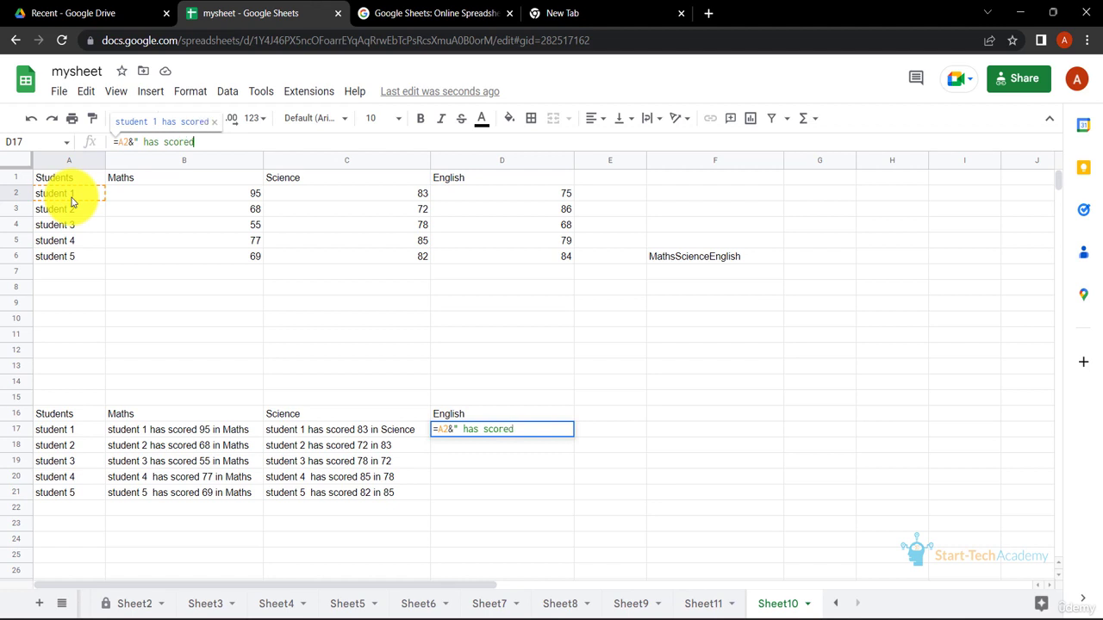
pyautogui.write(' "')
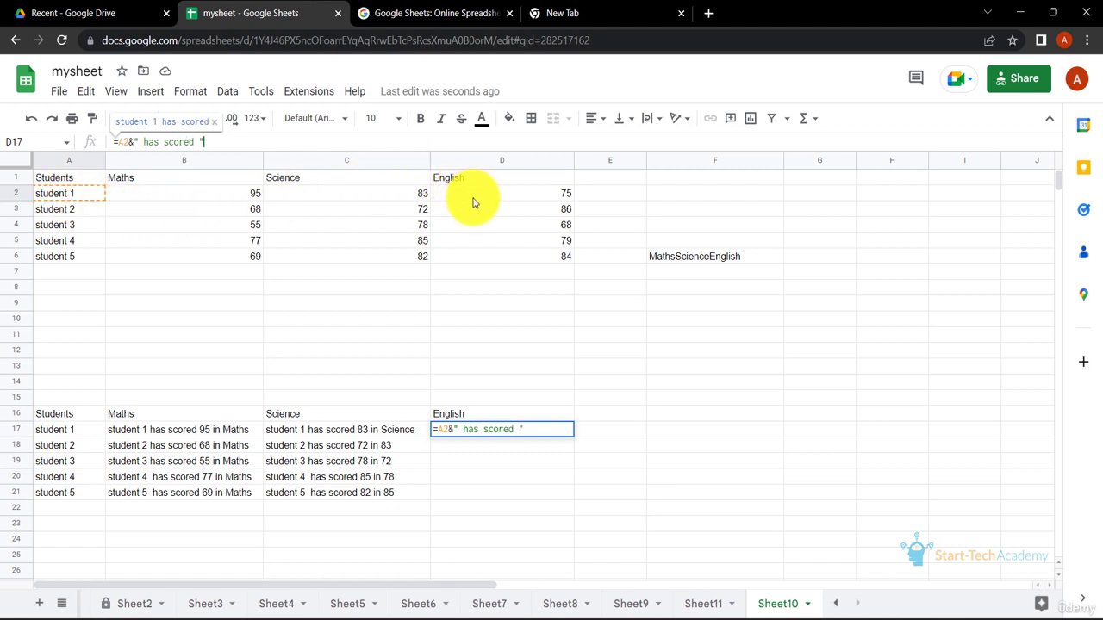
pyautogui.write('&')
pyautogui.click(473, 197)
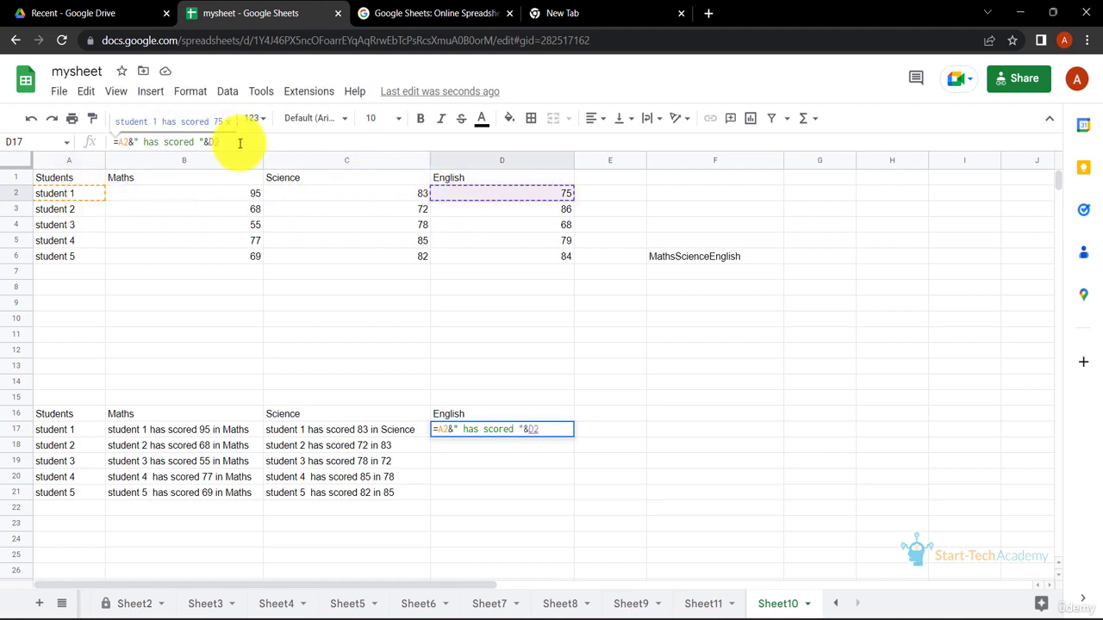
pyautogui.write('&"i')
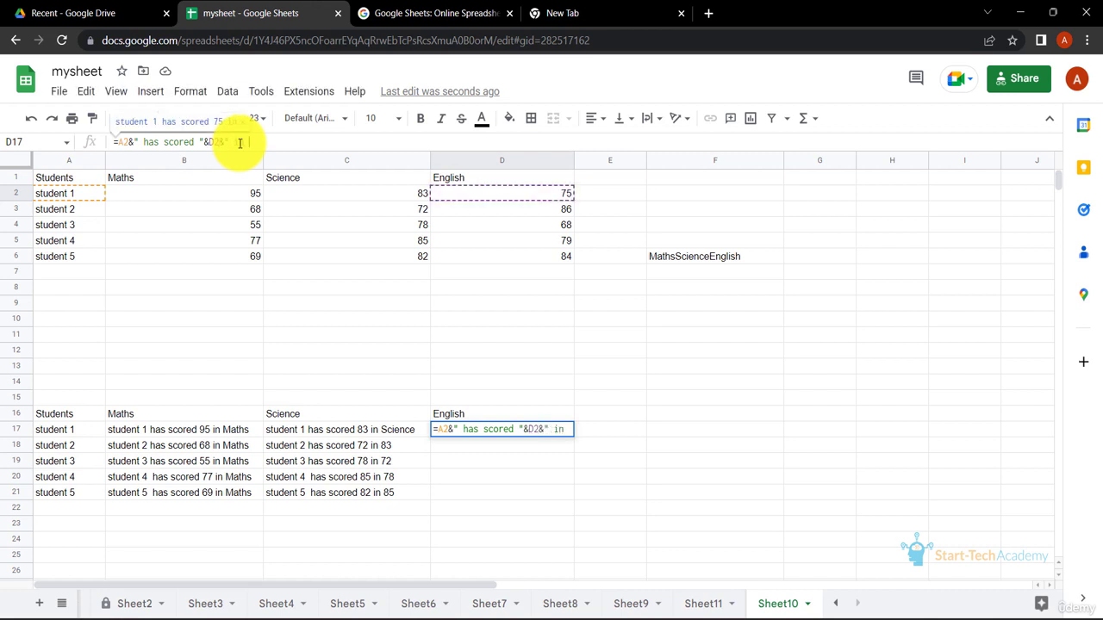
pyautogui.write('&')
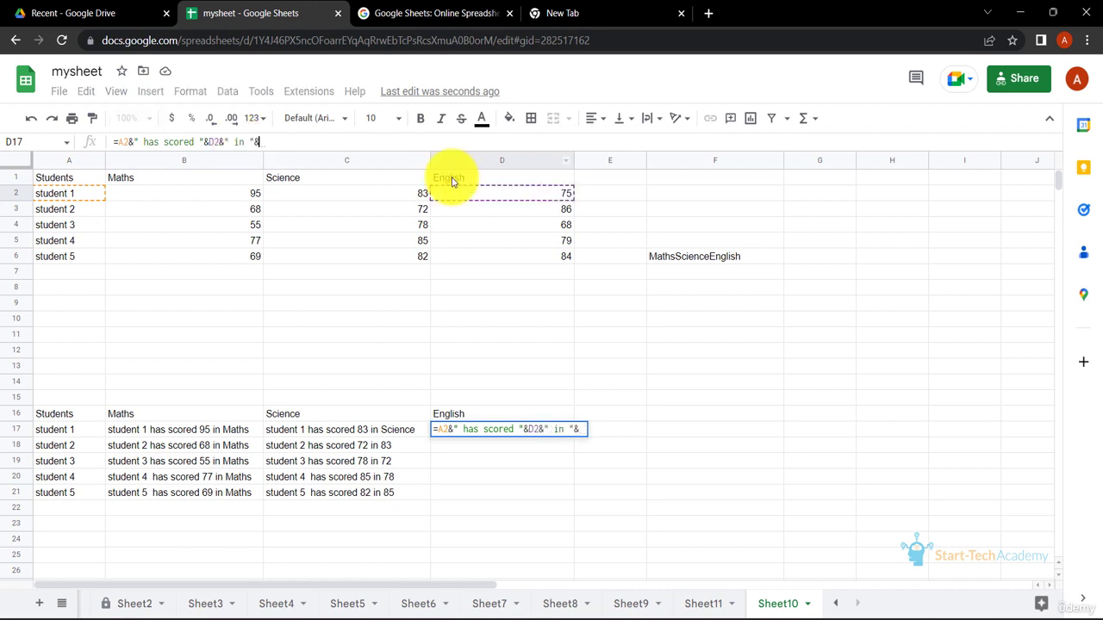
pyautogui.click(451, 180)
pyautogui.press('Return')
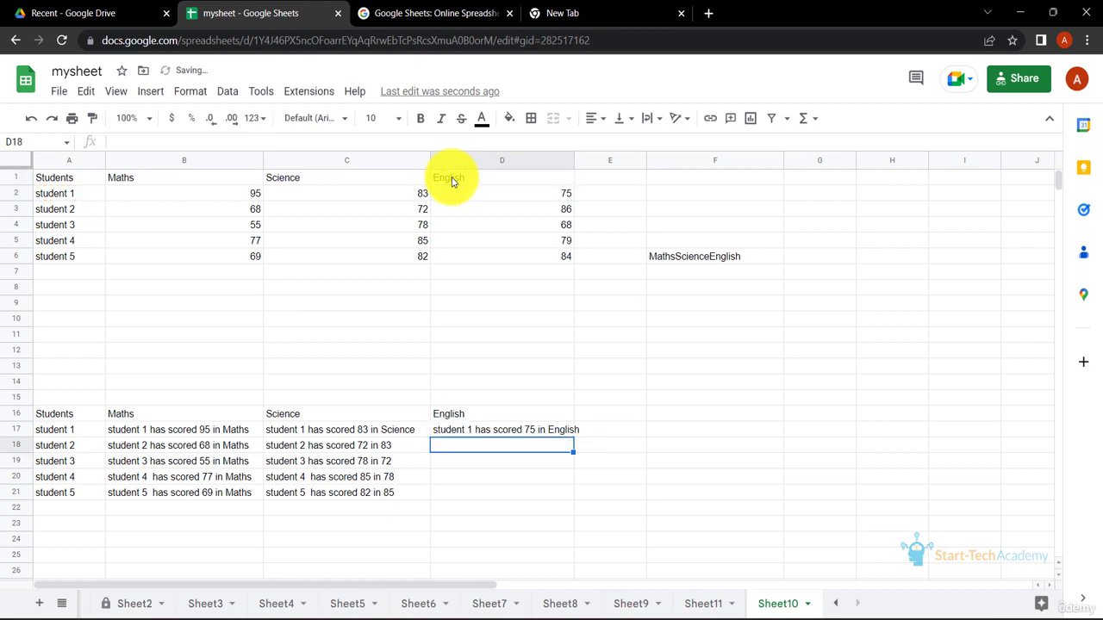
# Change the English heading reference at the end of D17's formula from D1 to $D1.
pyautogui.click(552, 434)
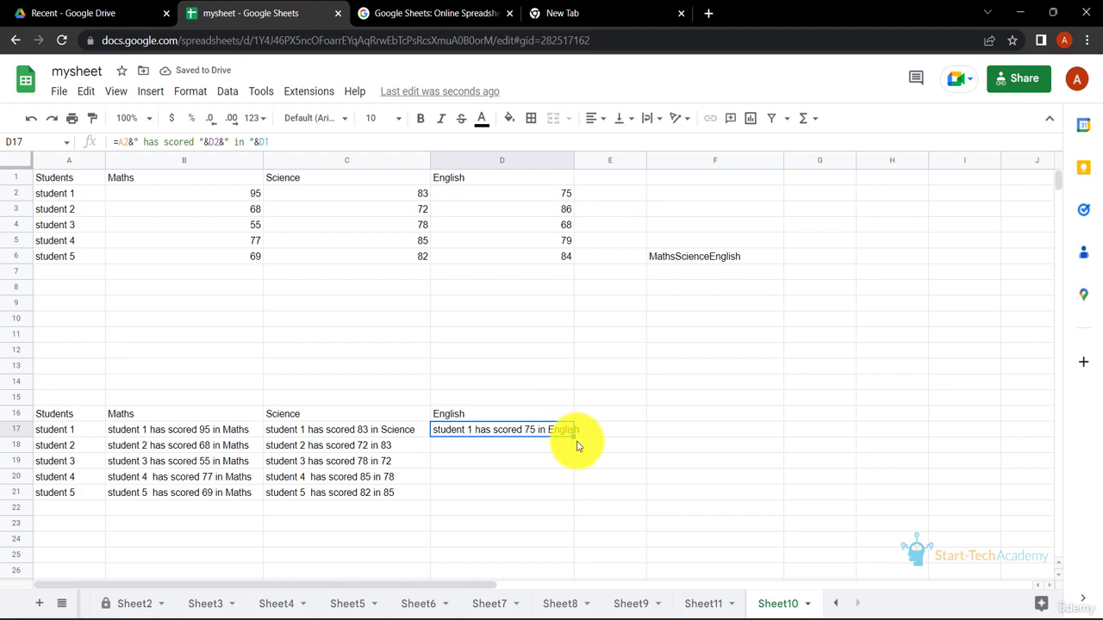
pyautogui.doubleClick(573, 435)
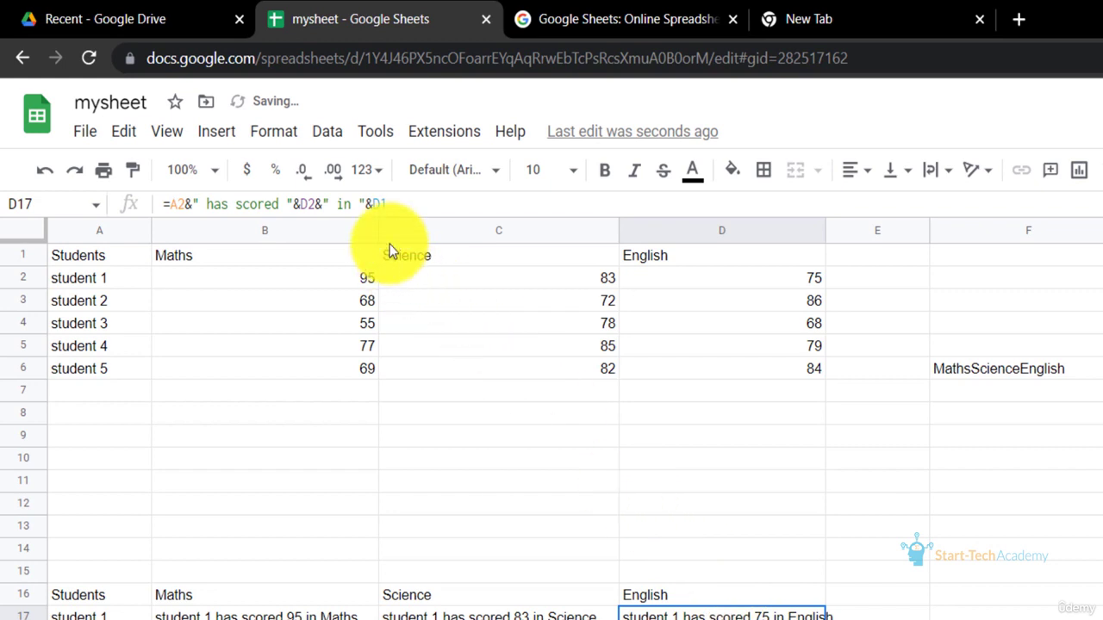
pyautogui.click(374, 207)
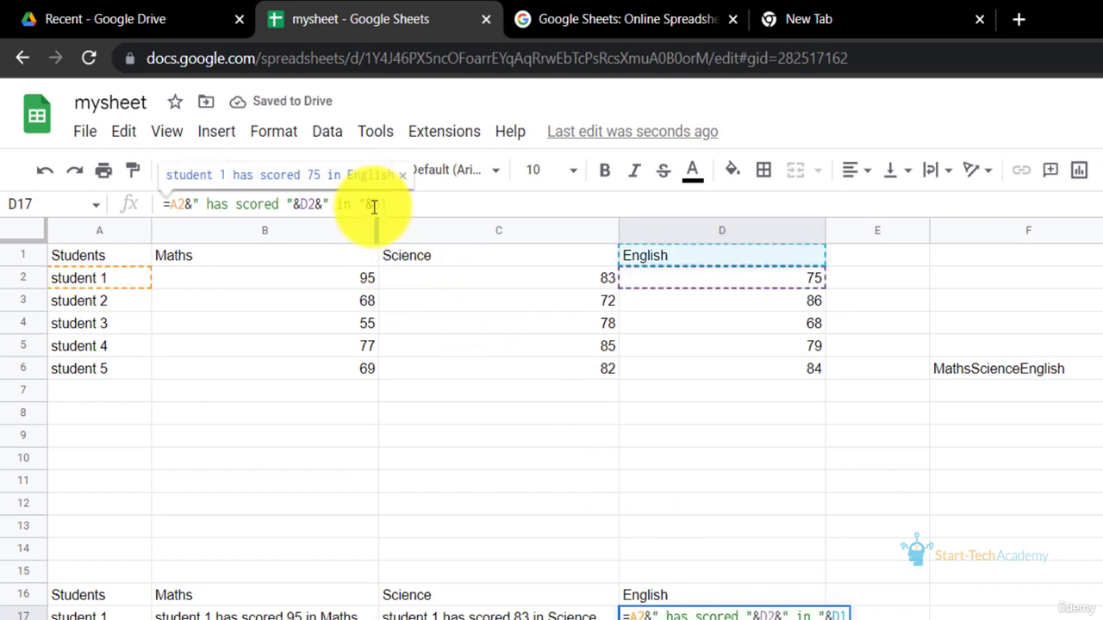
pyautogui.write('$')
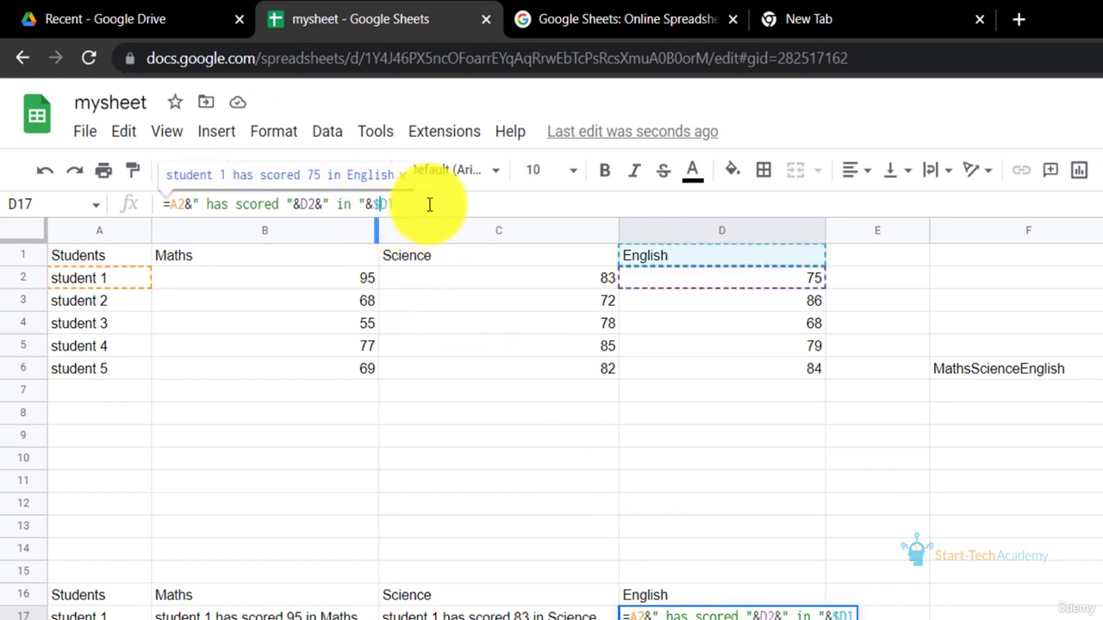
pyautogui.press('Return')
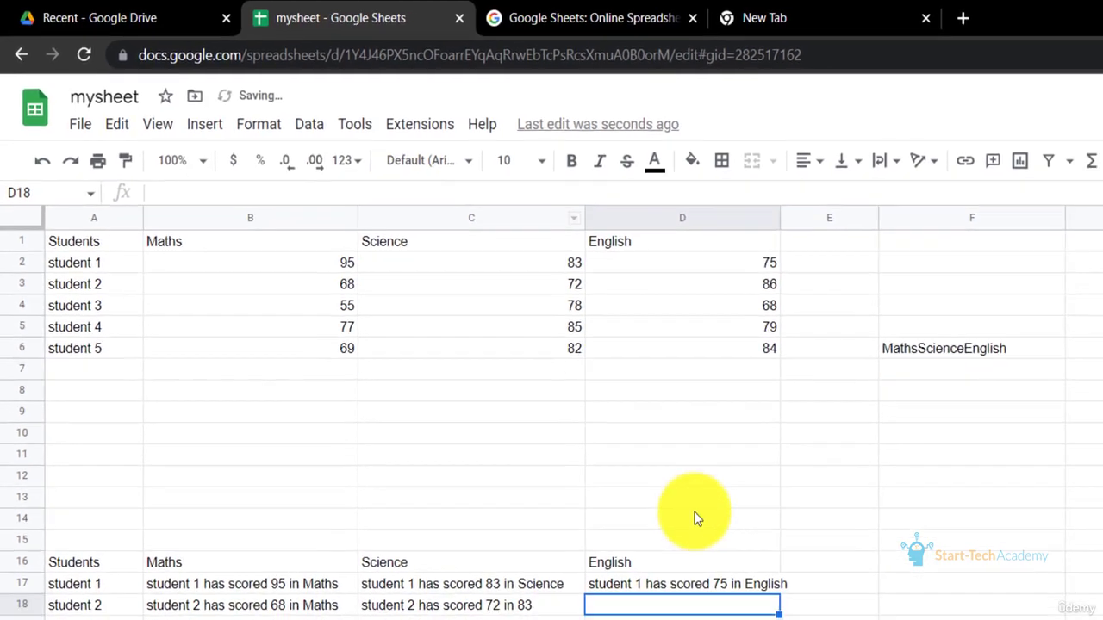
# Autofill the D17 formula down to D21 and select D17 again to check its references.
pyautogui.click(532, 431)
pyautogui.moveTo(573, 437); pyautogui.dragTo(576, 497)
pyautogui.click(547, 429)
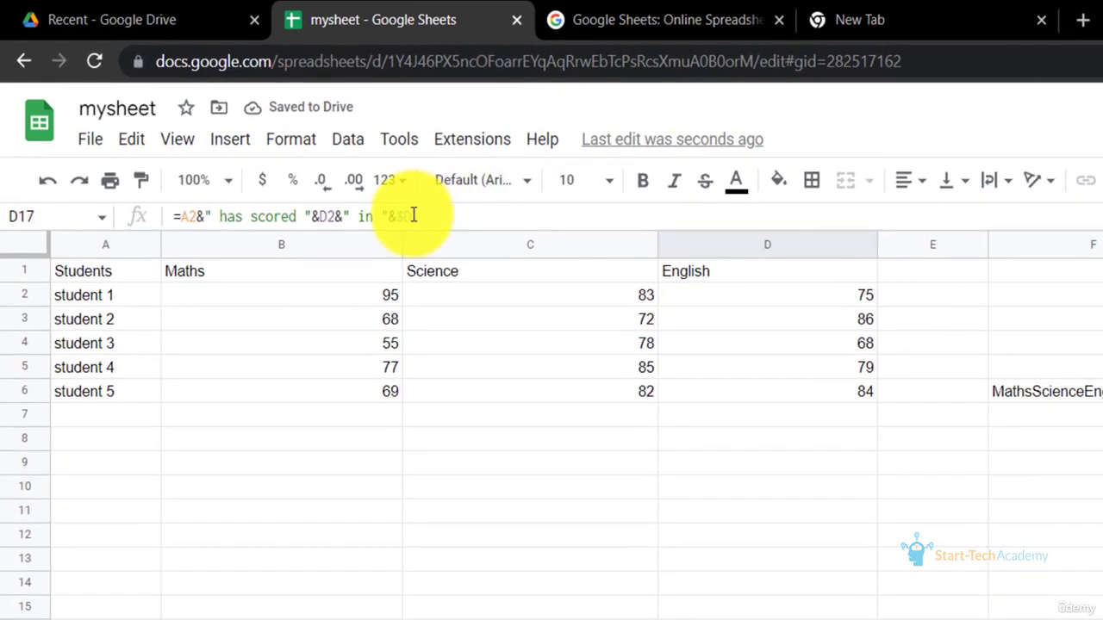
# Change the English heading reference in D17's formula to $D$1 and autofill the formula down to D21.
pyautogui.click(413, 215)
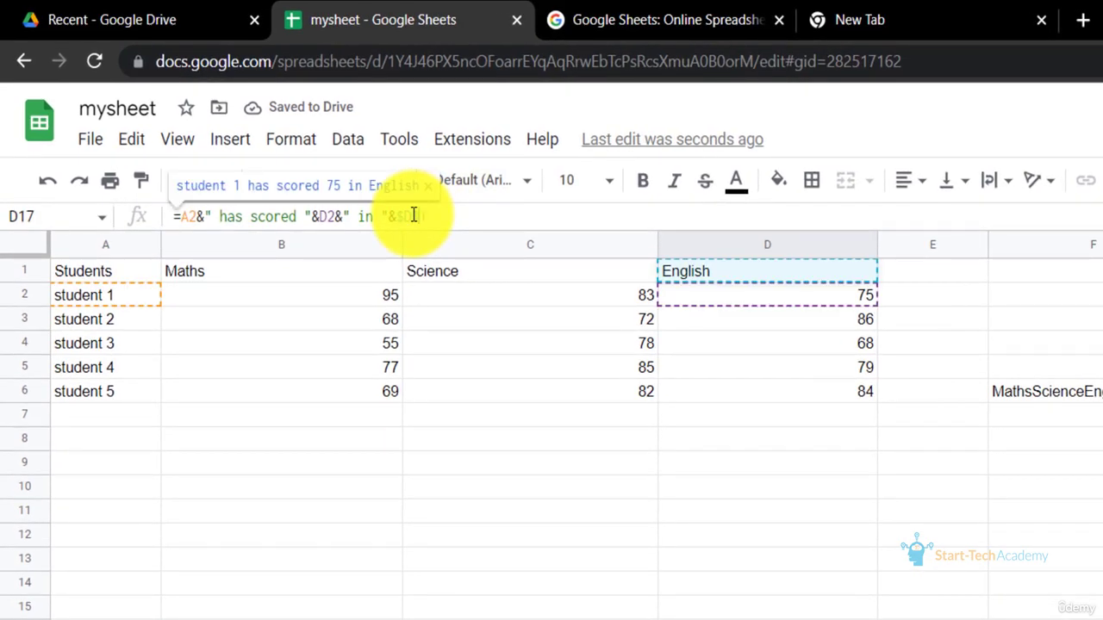
pyautogui.press('Return')
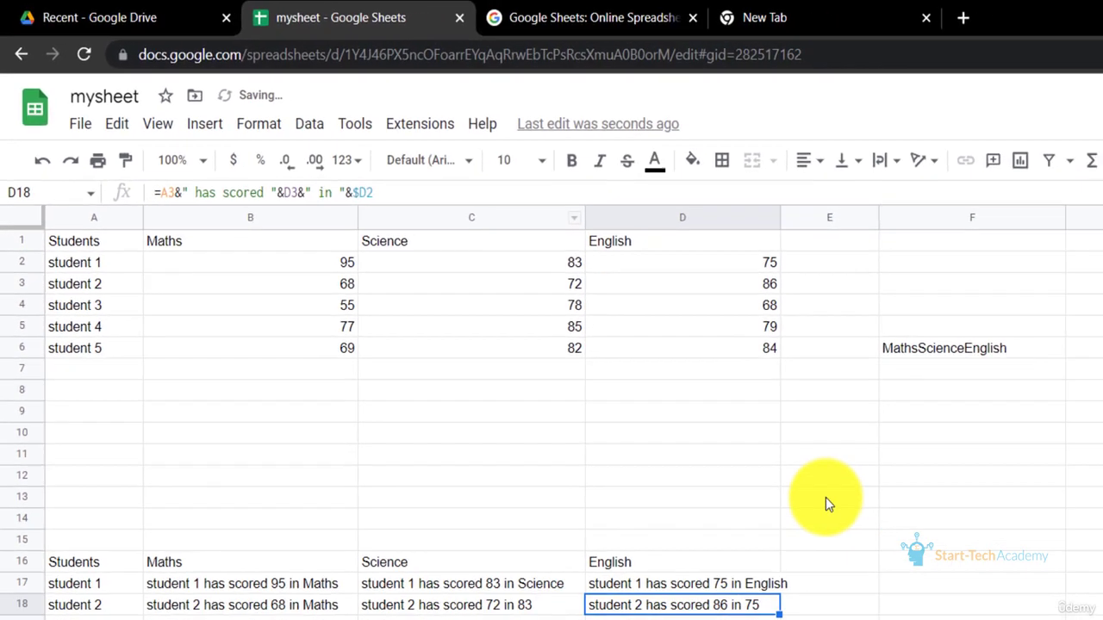
pyautogui.click(555, 431)
pyautogui.moveTo(572, 437); pyautogui.dragTo(571, 493)
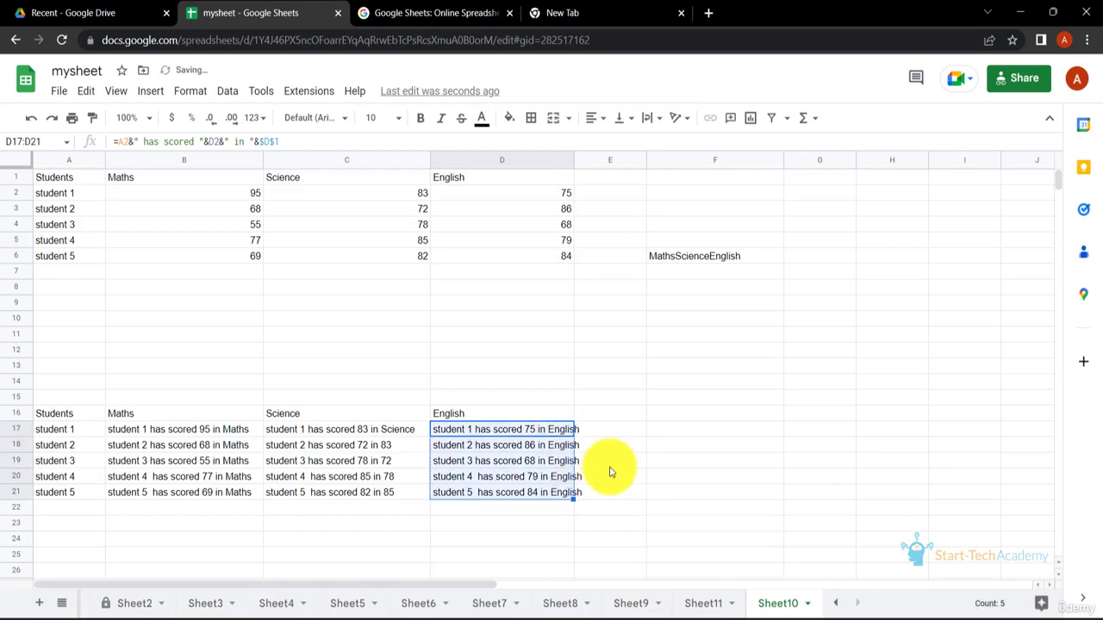
pyautogui.click(611, 463)
# Change the Science heading reference in C17's CONCATENATE formula to C$1 and autofill the formula down to C21.
pyautogui.click(388, 429)
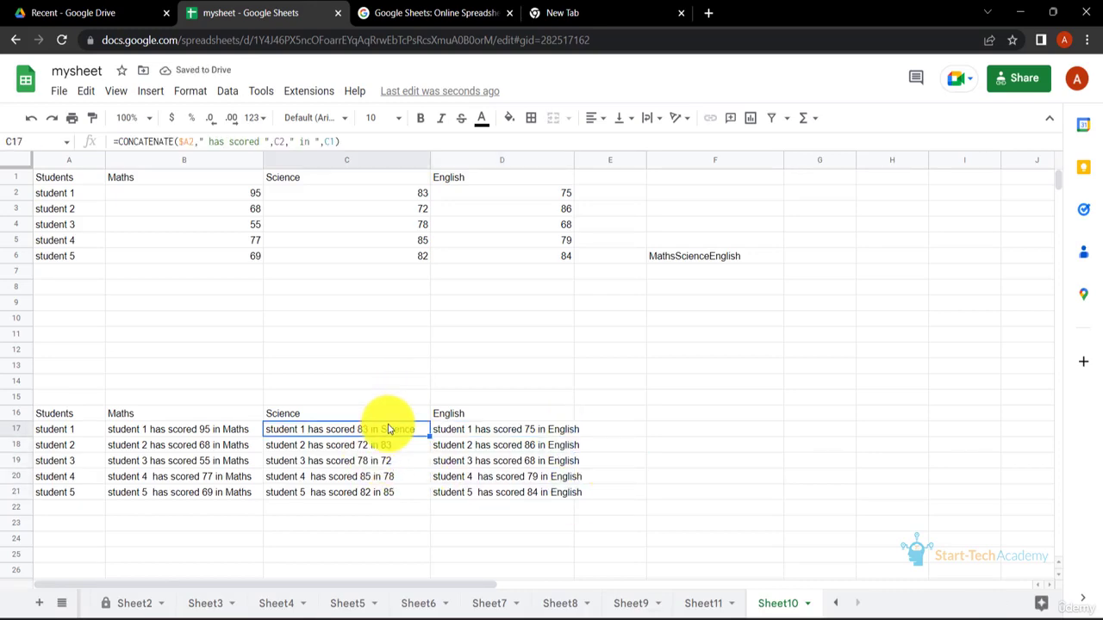
pyautogui.click(328, 138)
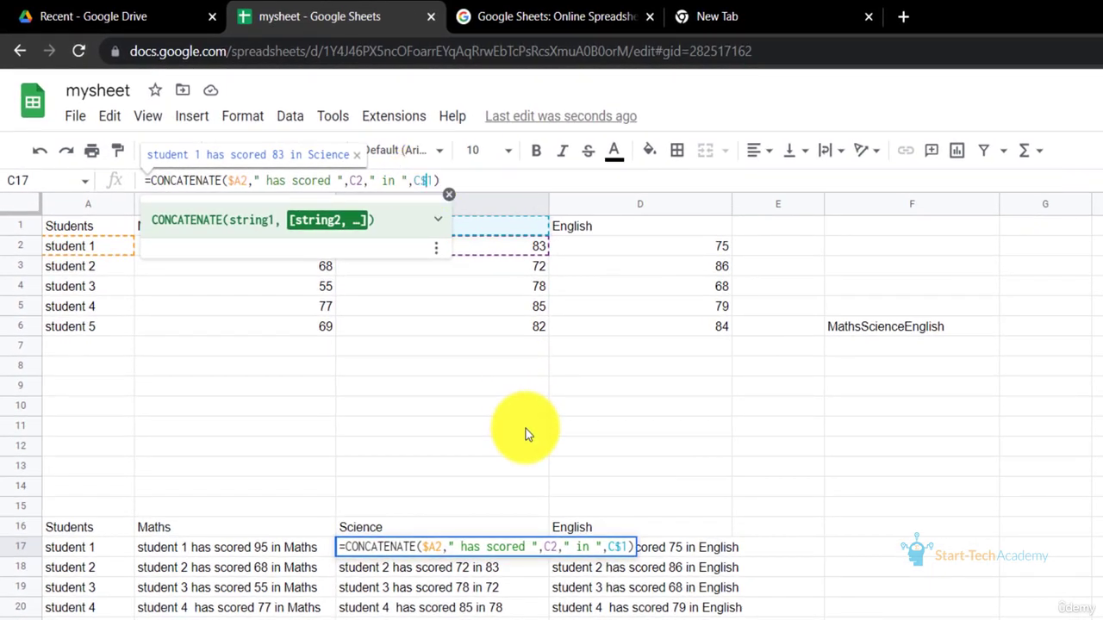
pyautogui.press('Return')
pyautogui.press('Up')
pyautogui.press('Up')
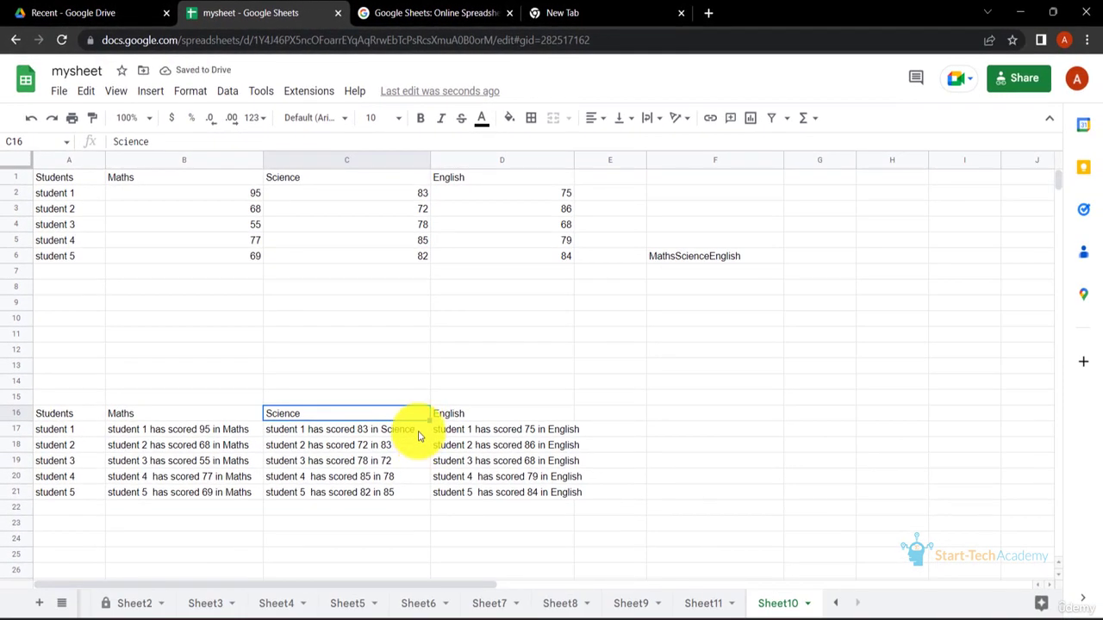
pyautogui.click(420, 431)
pyautogui.moveTo(429, 437); pyautogui.dragTo(426, 500)
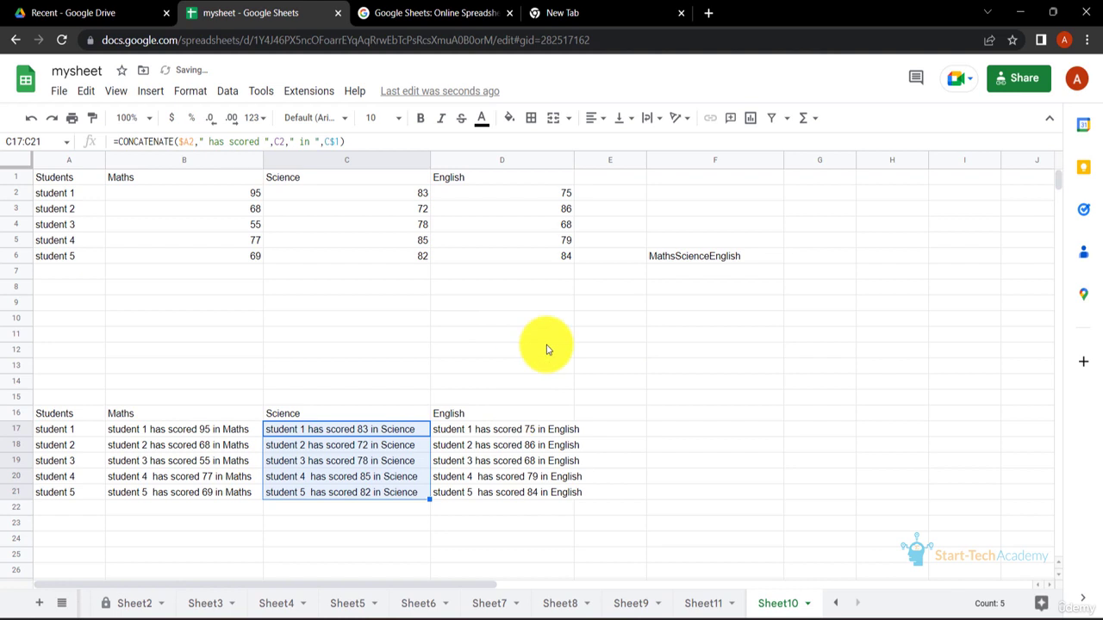
pyautogui.click(546, 349)
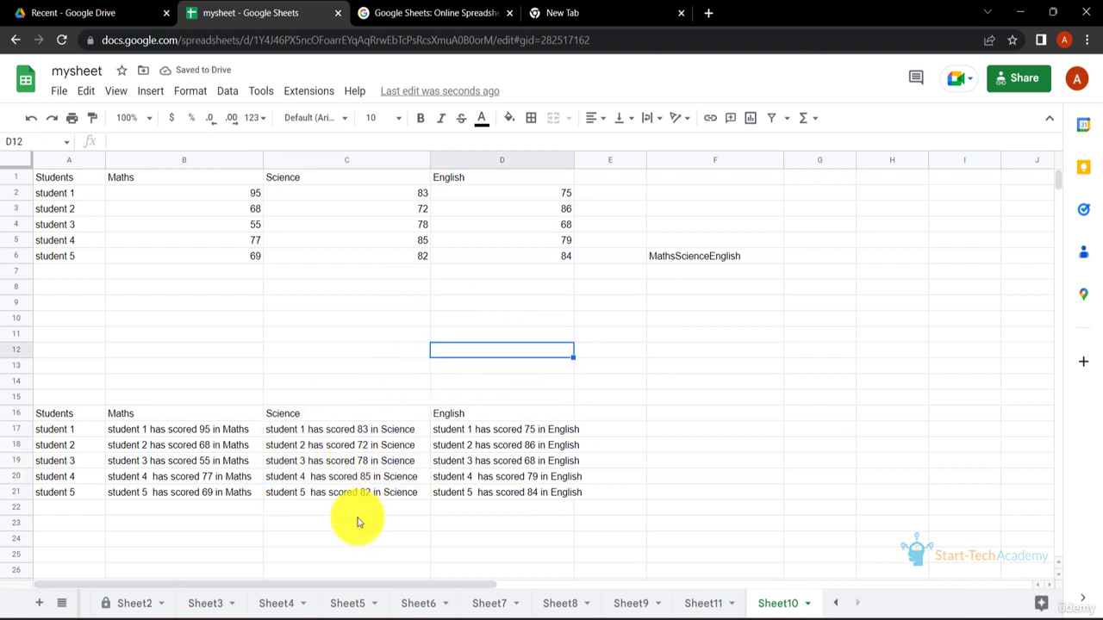